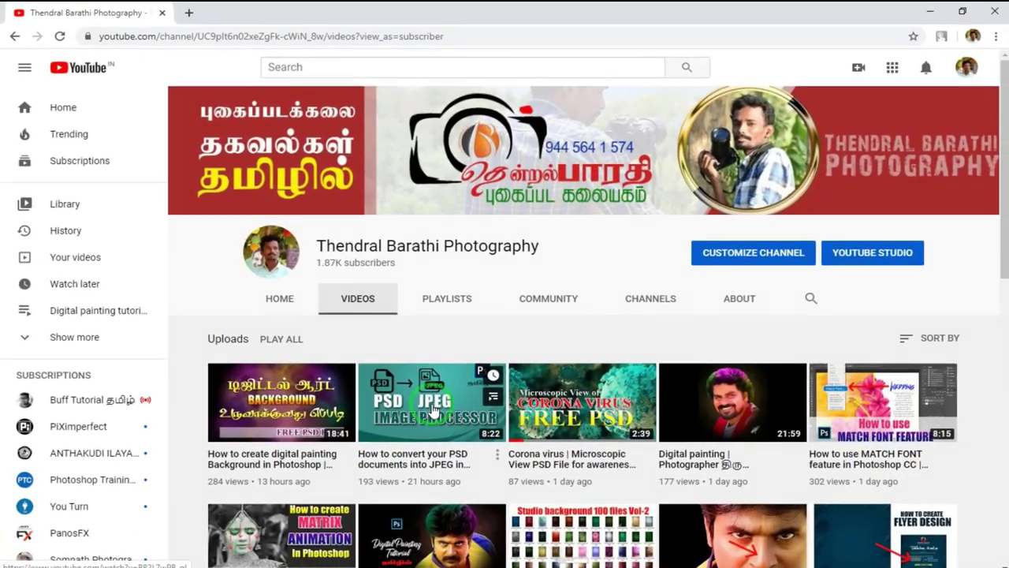
Step: Minimize Chrome and open the Sample folder from the desktop
click(932, 11)
double_click(921, 103)
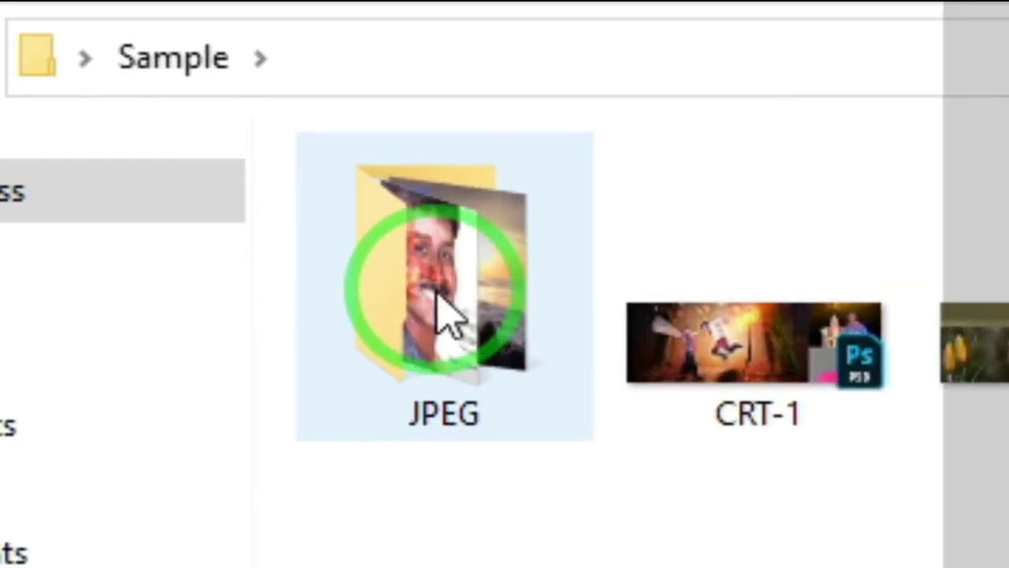
Step: Check the CRT spread JPEGs' dimensions and sizes in the JPEG subfolder, then minimize Explorer
double_click(444, 308)
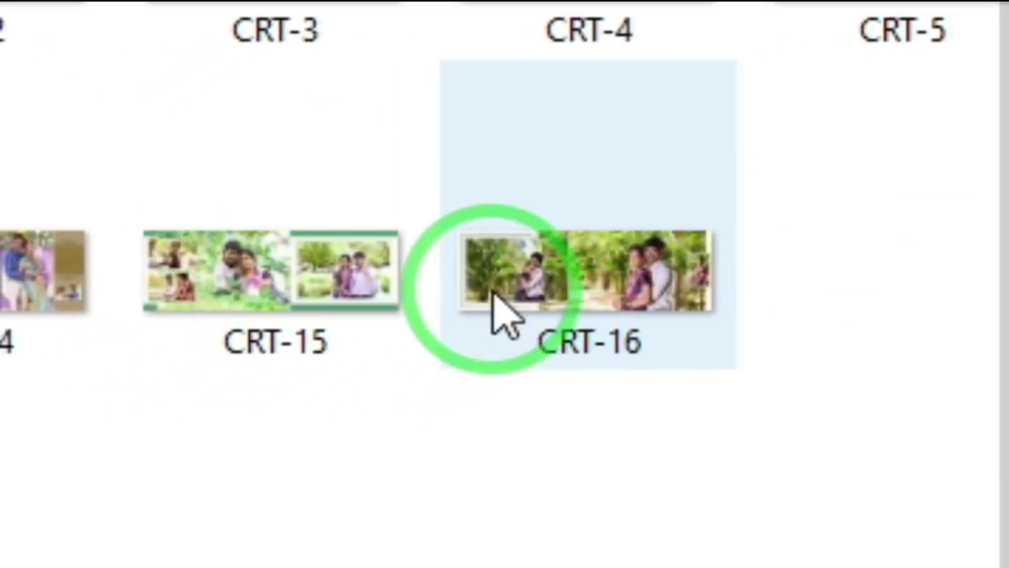
mouse_move(514, 320)
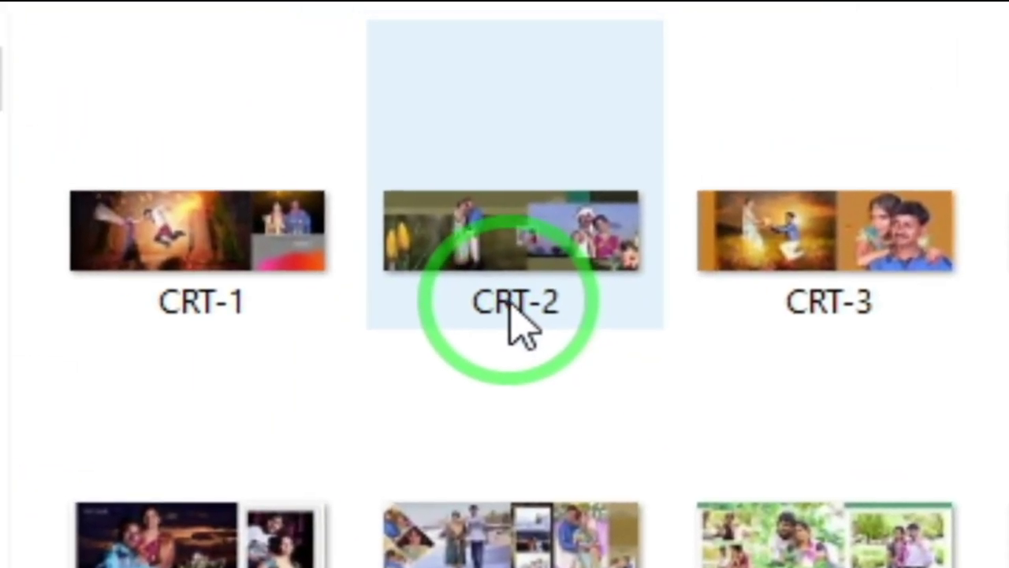
mouse_move(509, 306)
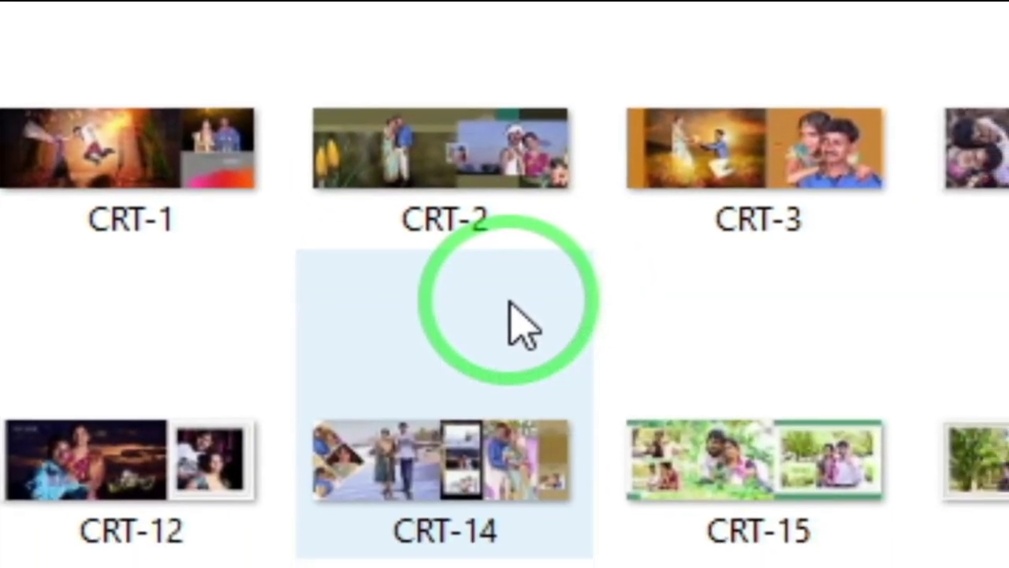
mouse_move(510, 303)
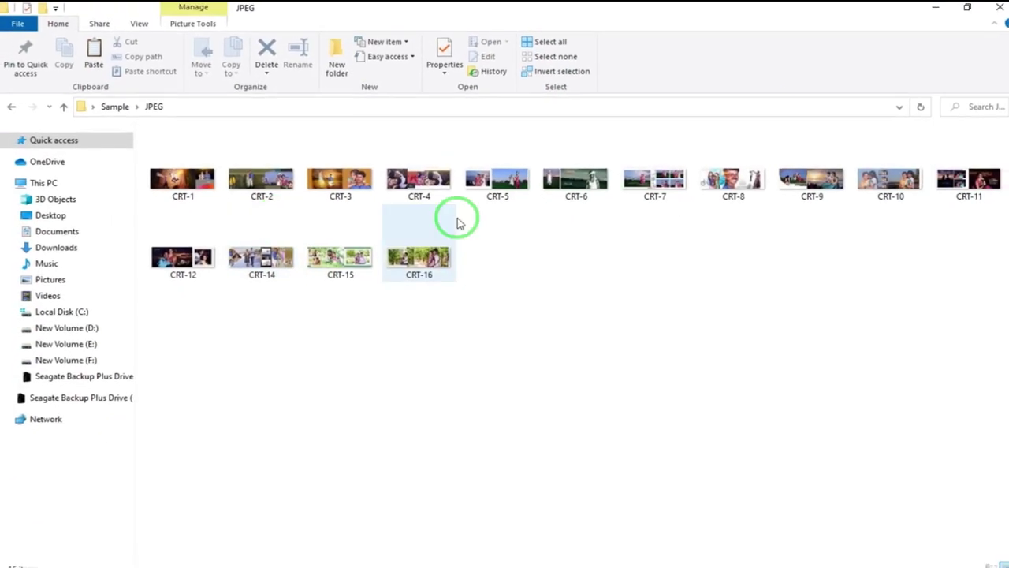
click(934, 8)
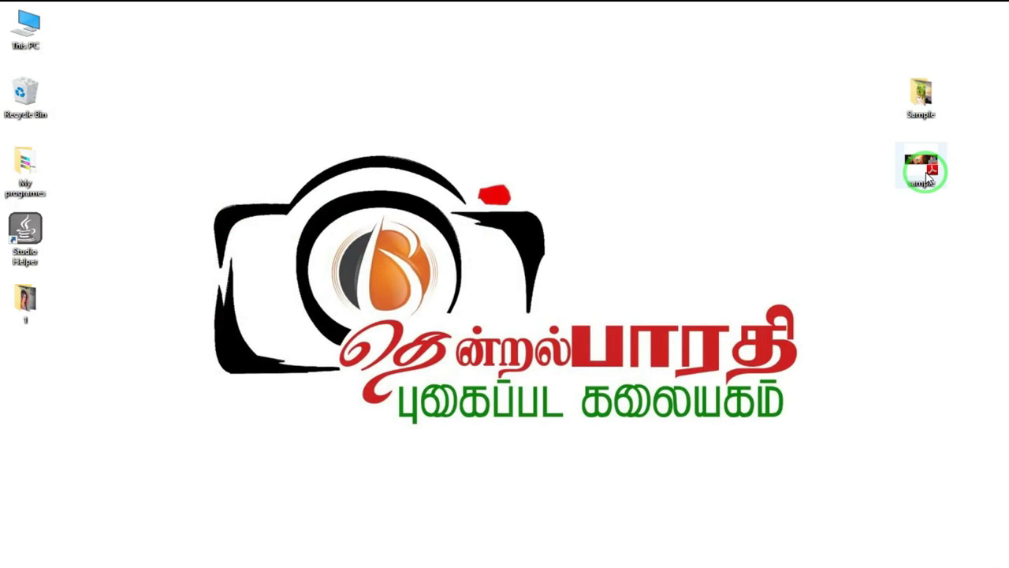
Step: Open sample.pdf in full screen and page through the first album spreads
double_click(923, 175)
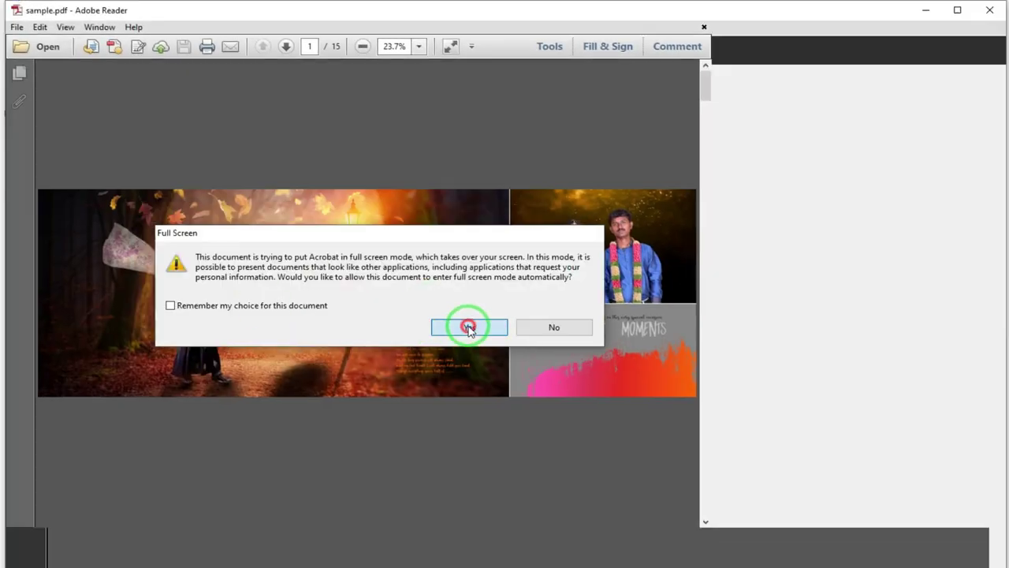
click(466, 326)
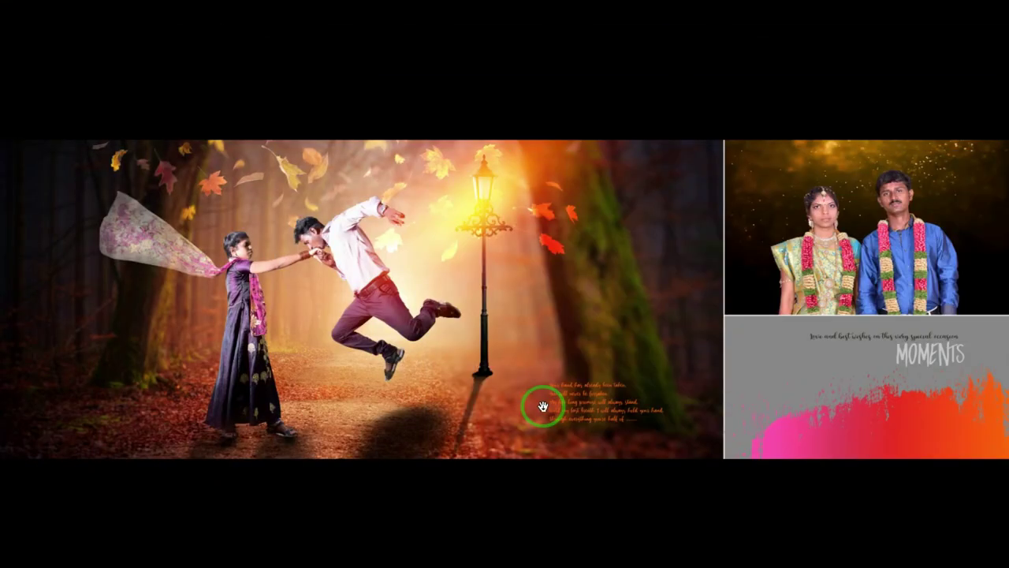
click(543, 406)
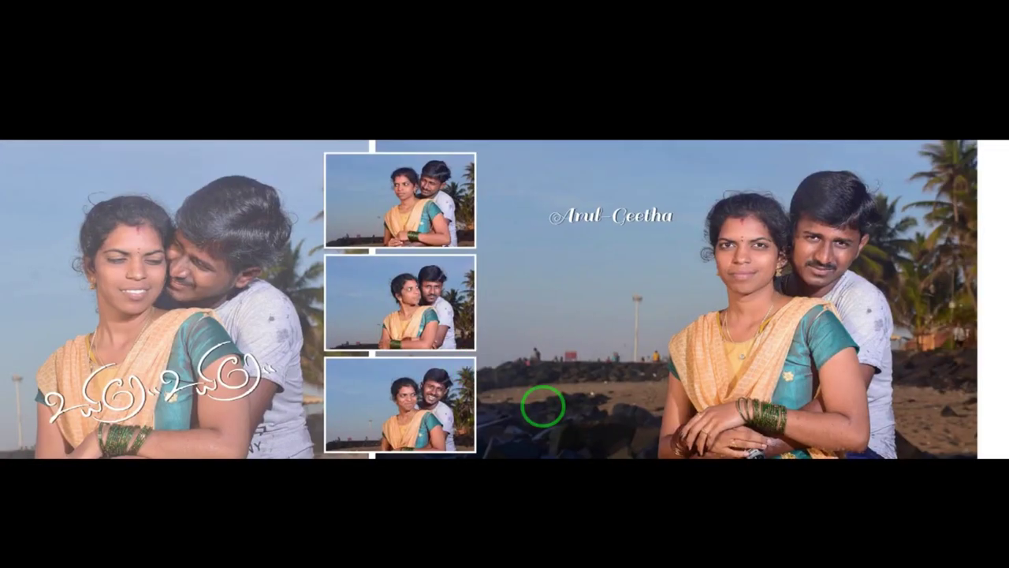
click(542, 406)
click(543, 406)
click(544, 406)
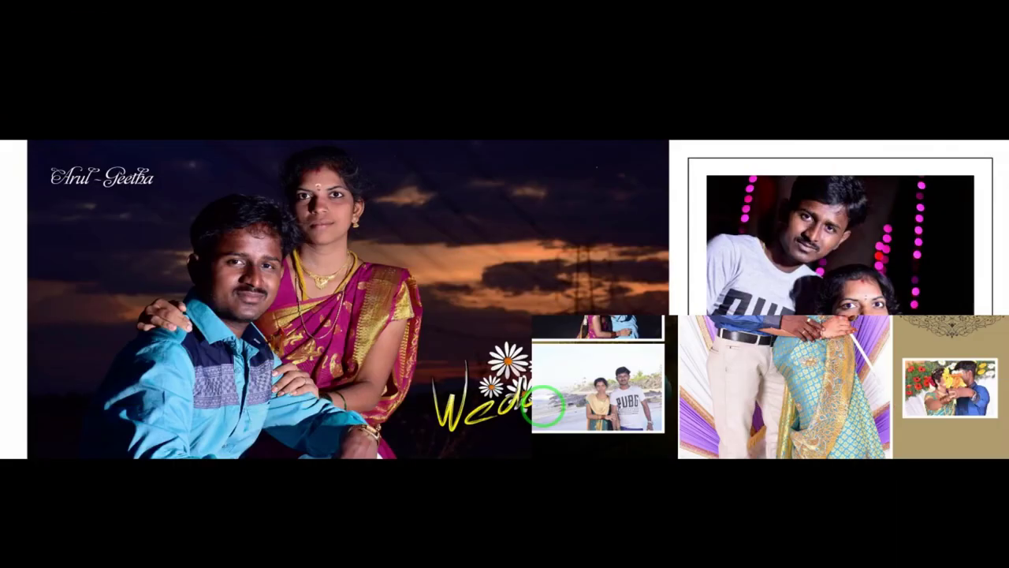
click(544, 406)
click(543, 406)
Step: Page on to the 'I AM IN LOVE WITH YOU' spread, then exit full screen
click(543, 407)
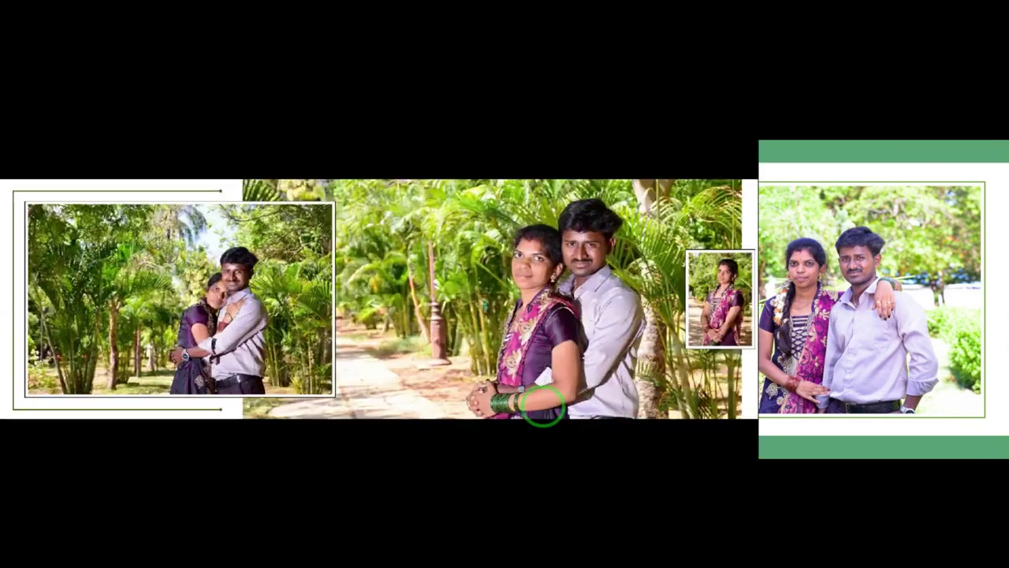
click(543, 406)
click(543, 406)
click(543, 406)
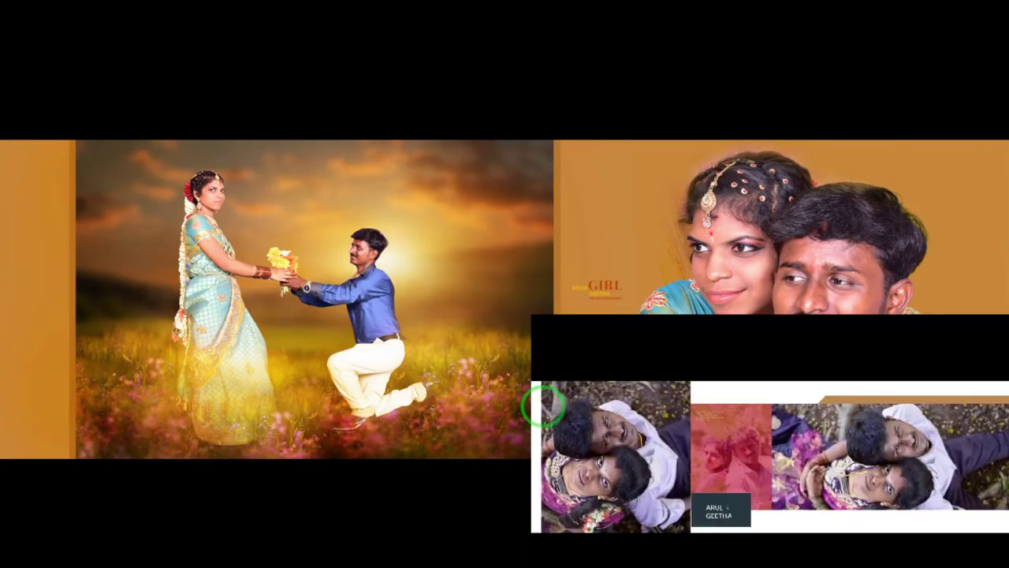
click(543, 406)
click(543, 406)
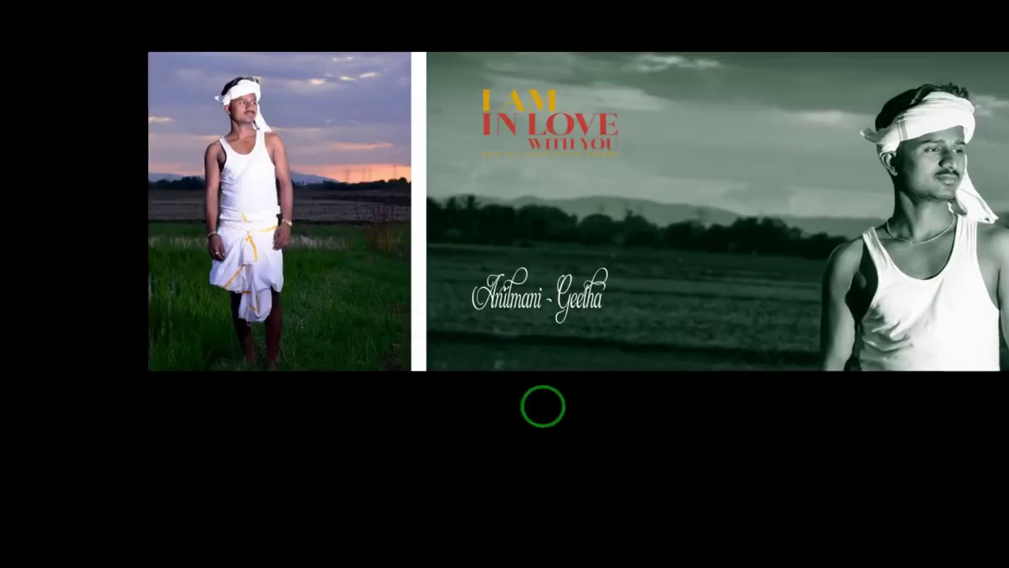
click(542, 406)
key(Escape)
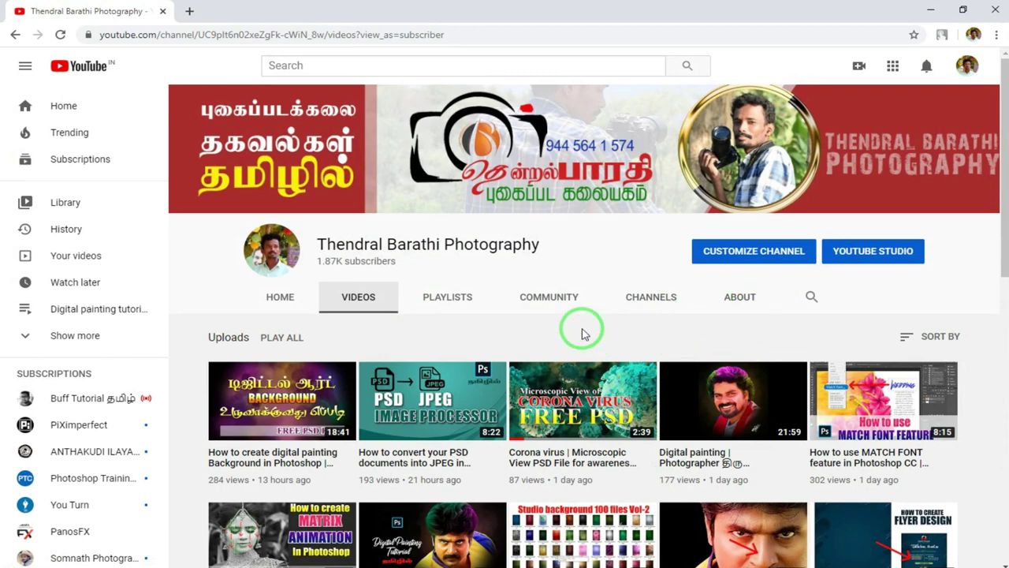
Step: Scroll through the channel's Videos tab and back to the top, then minimize Chrome
scroll(581, 333, down, 9)
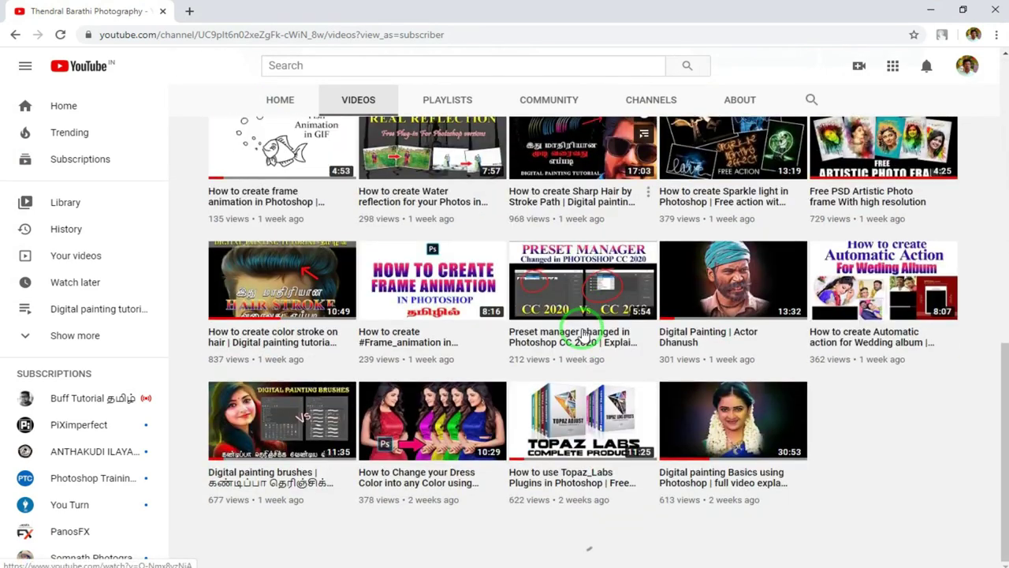
scroll(581, 333, up, 4)
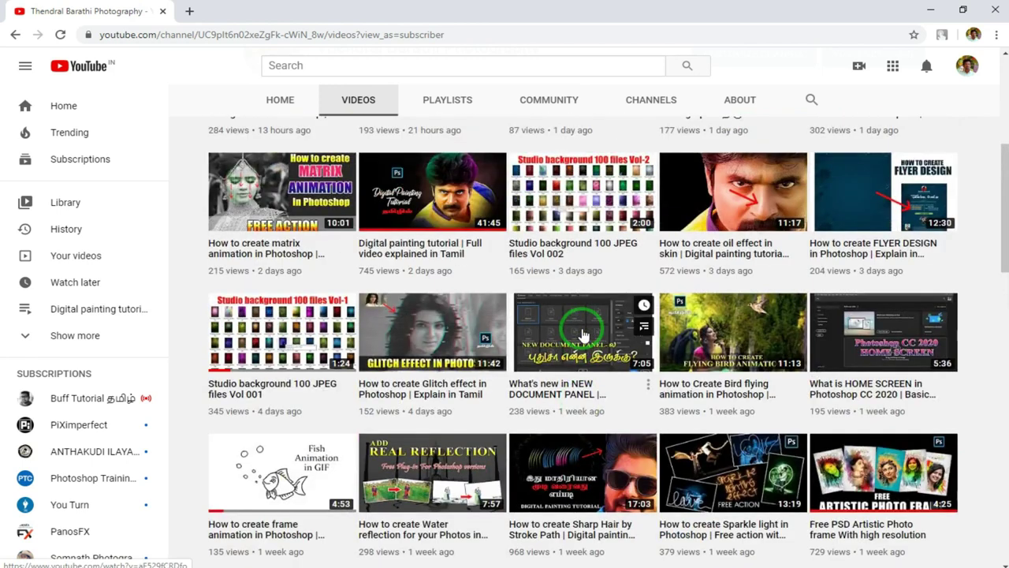
scroll(581, 333, up, 5)
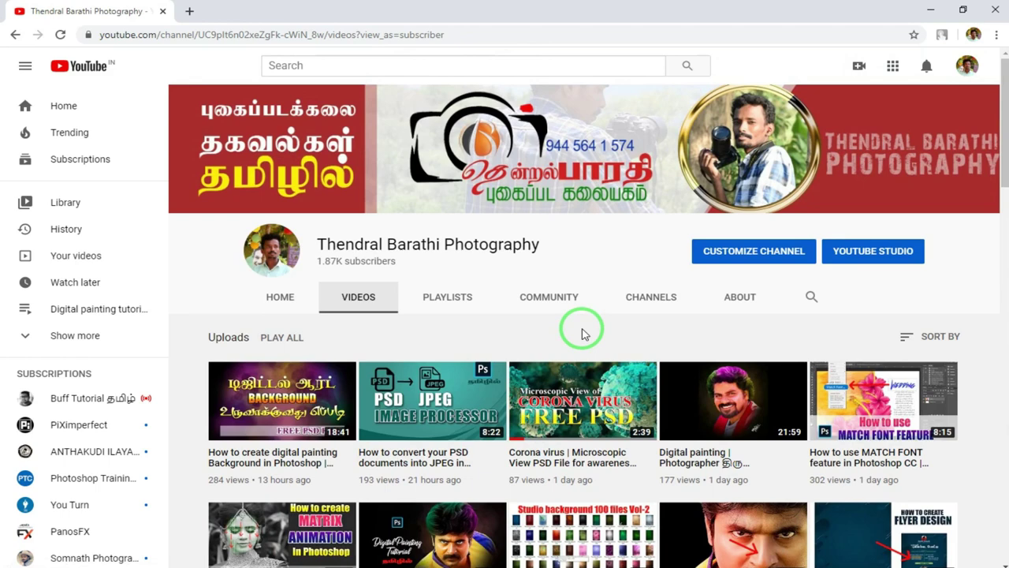
click(931, 11)
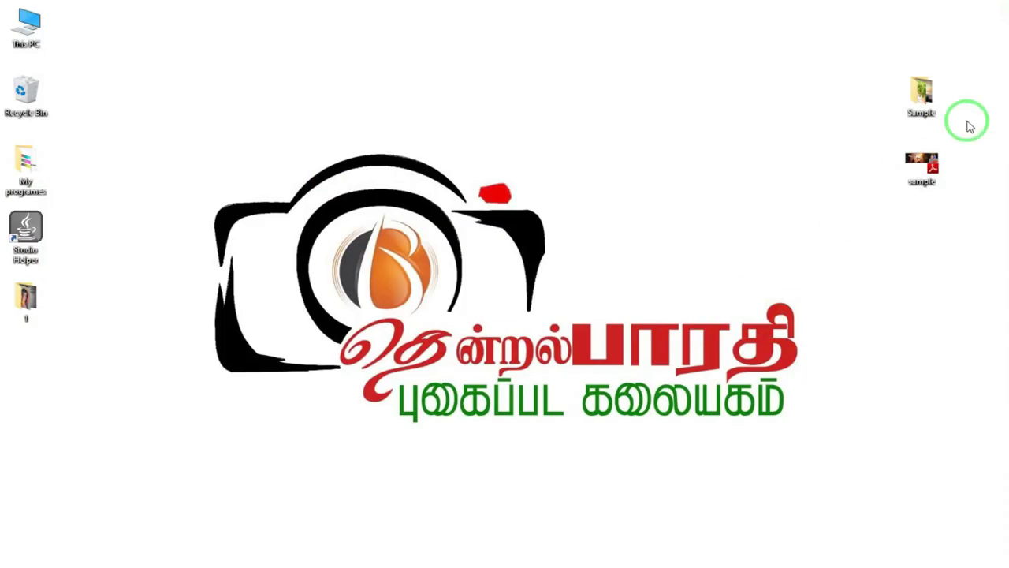
Step: Open Sample > JPEG and drag-select all 15 CRT spread images
double_click(929, 98)
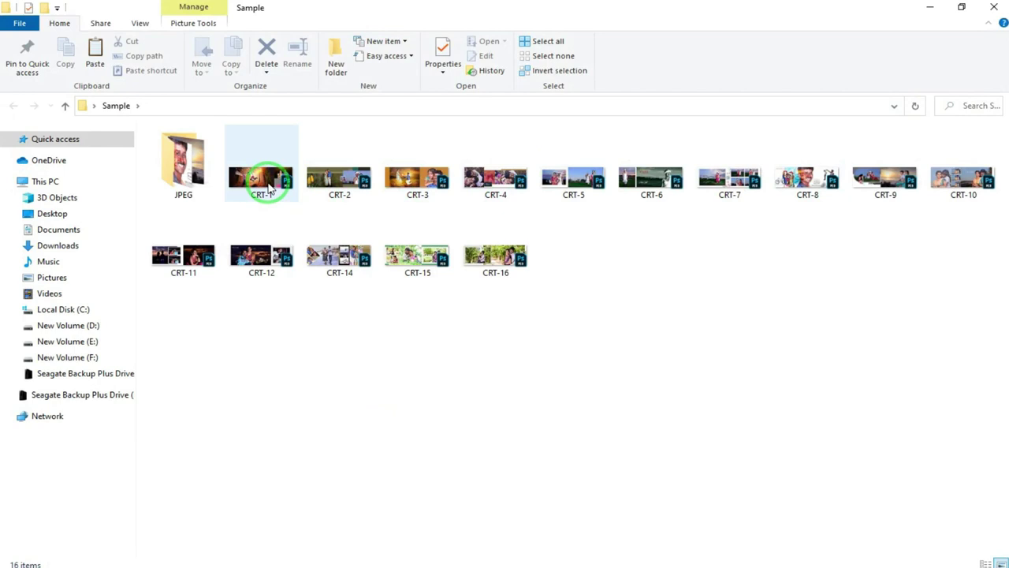
double_click(194, 165)
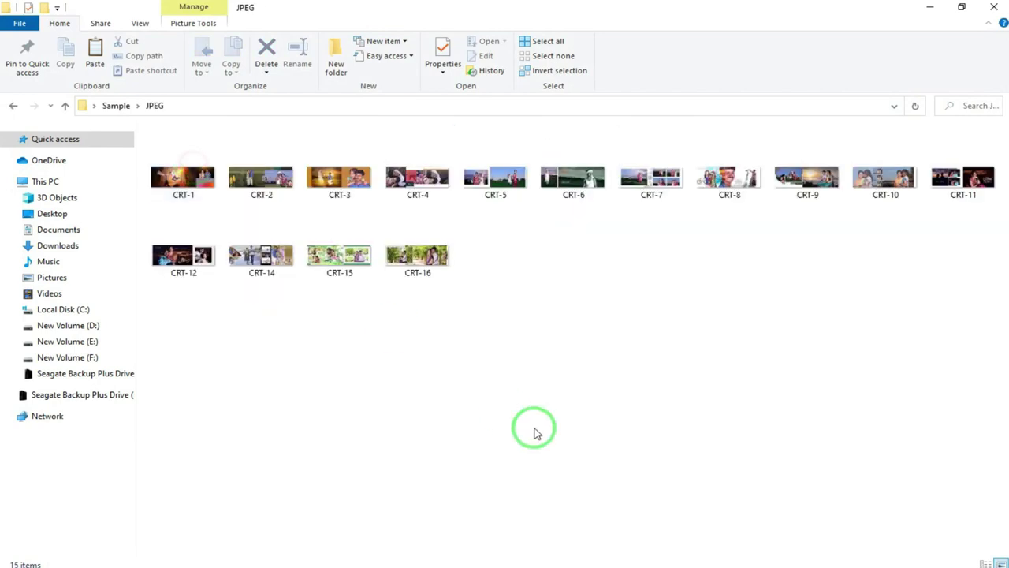
drag(162, 365, 940, 189)
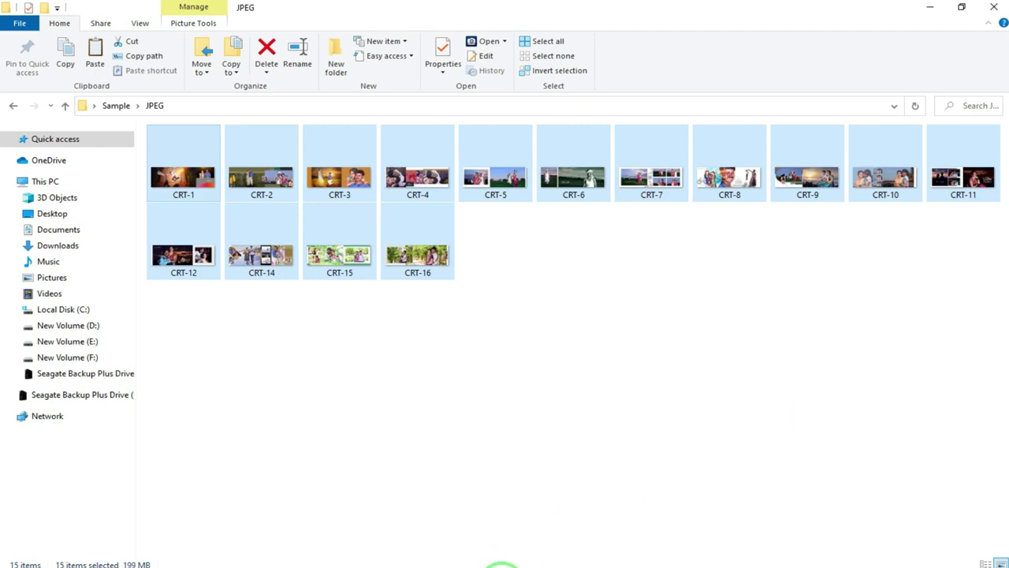
Step: Switch to Photoshop and choose File > Automate > PDF Presentation
click(503, 563)
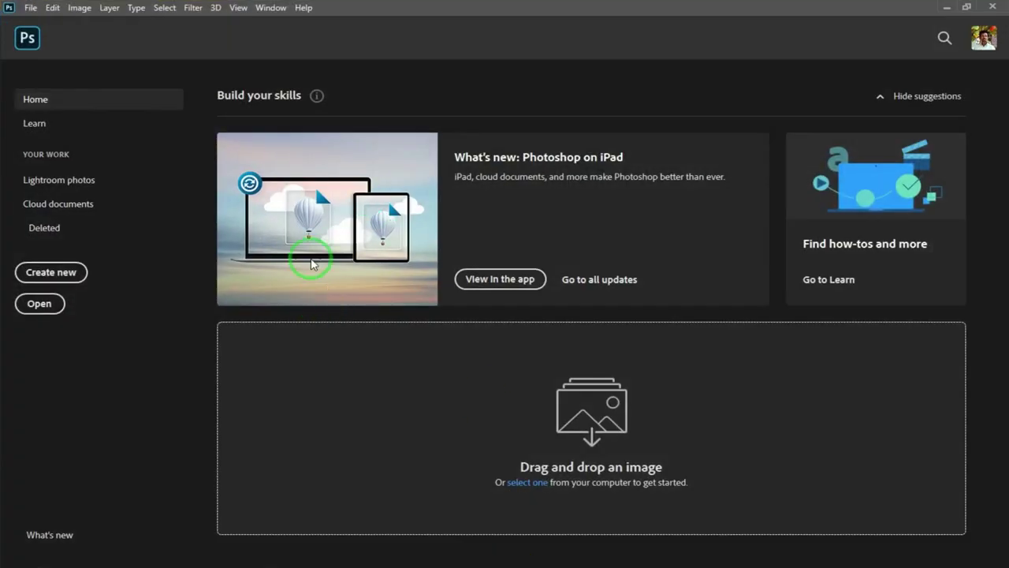
click(32, 9)
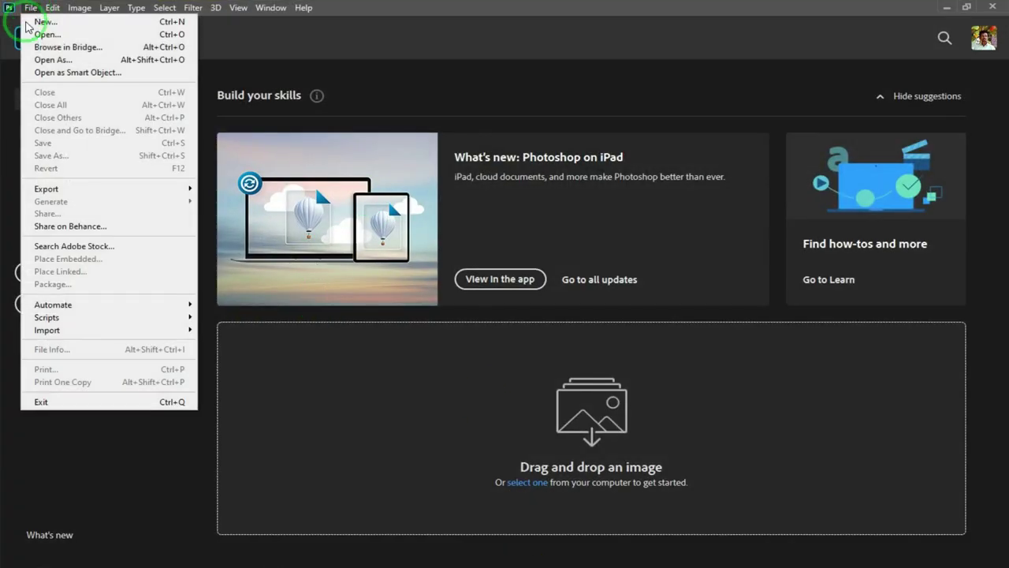
mouse_move(183, 304)
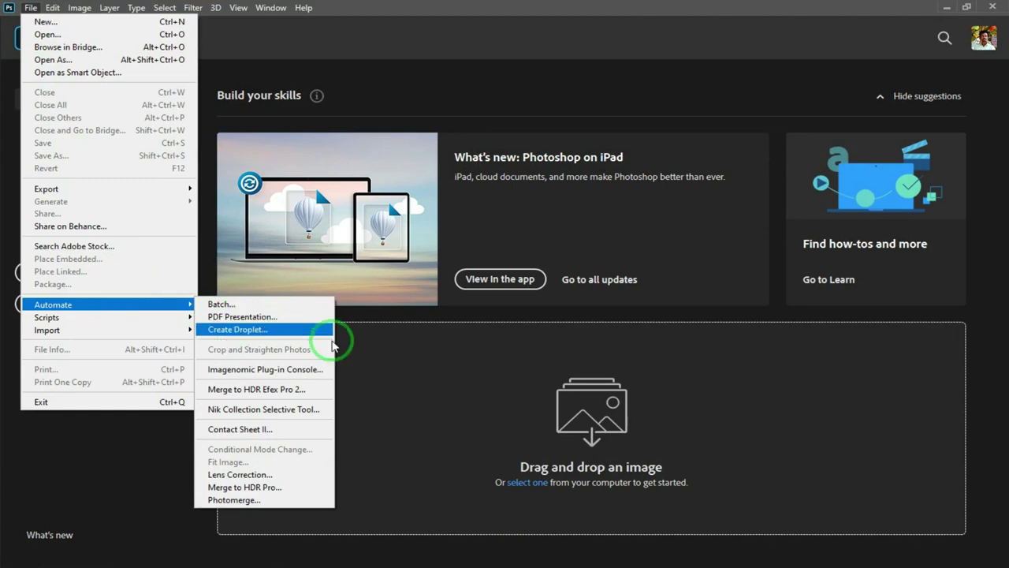
click(391, 368)
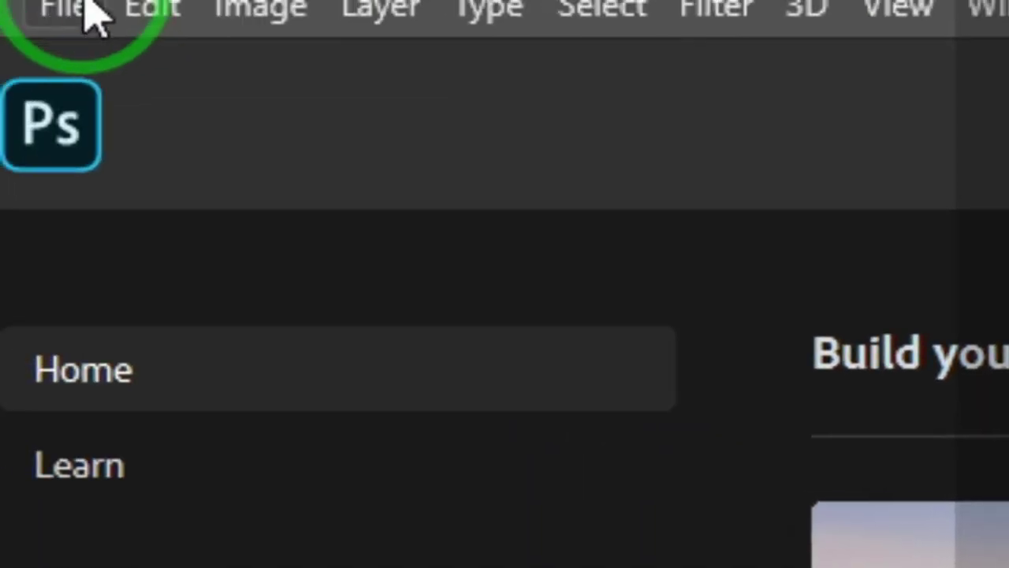
click(85, 8)
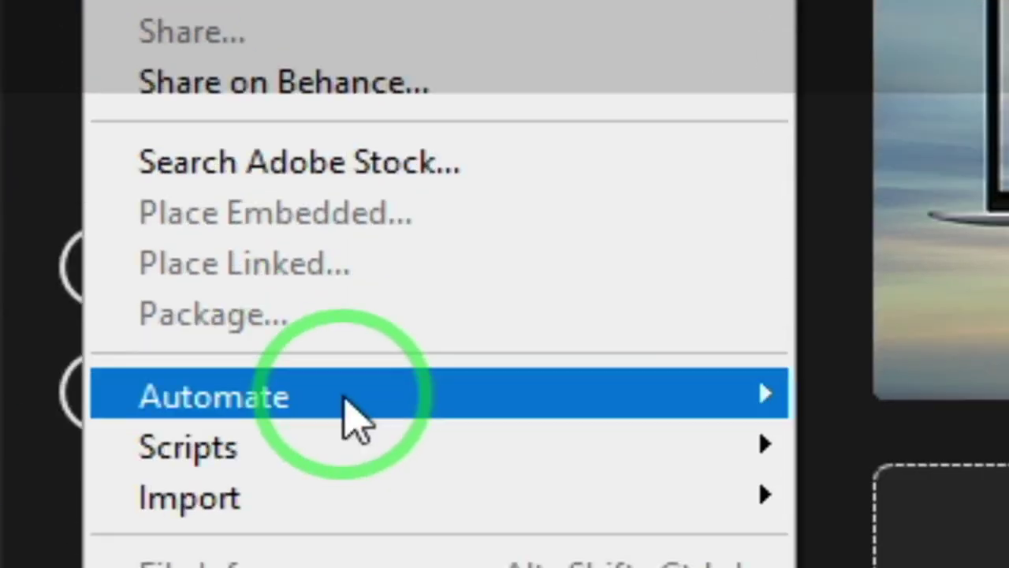
mouse_move(391, 324)
click(381, 304)
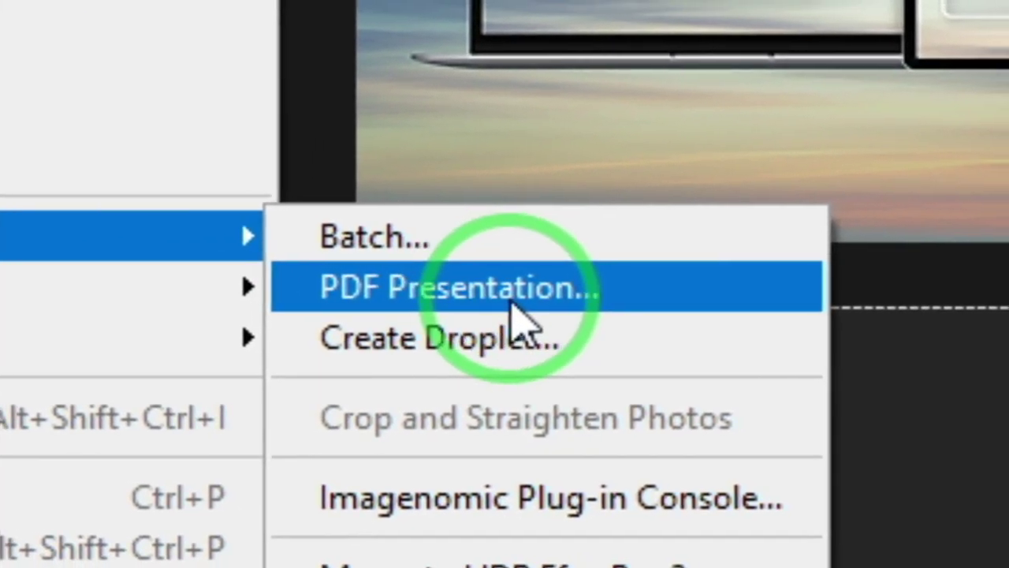
click(511, 304)
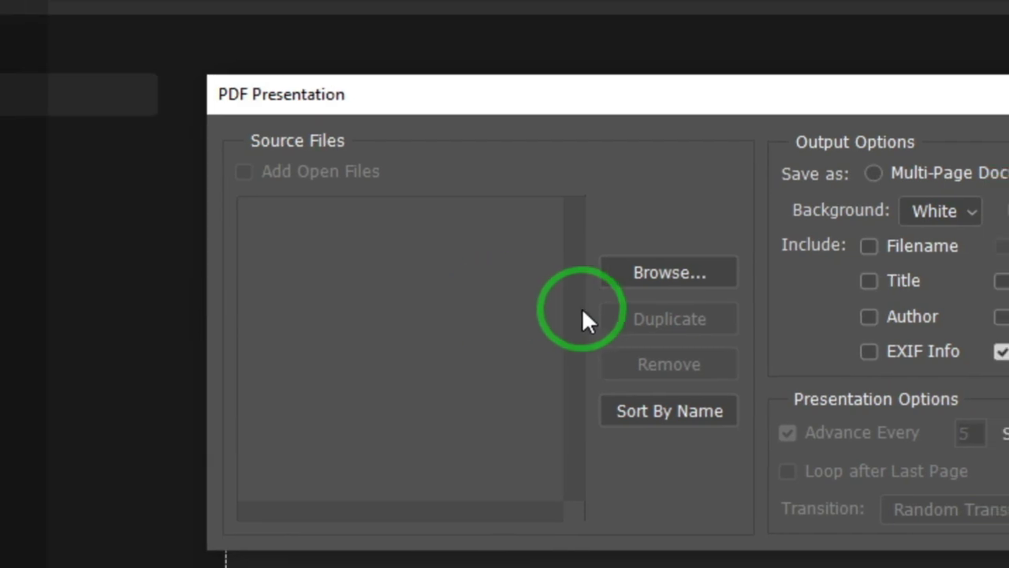
Step: Browse to the JPEG folder and add all 15 CRT spreads as source files
click(669, 272)
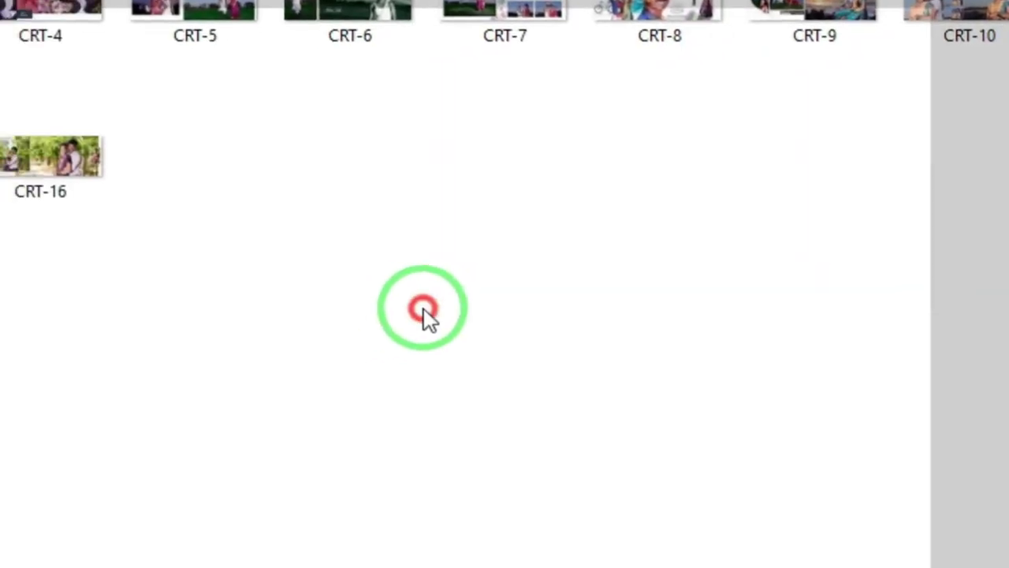
key(ctrl+a)
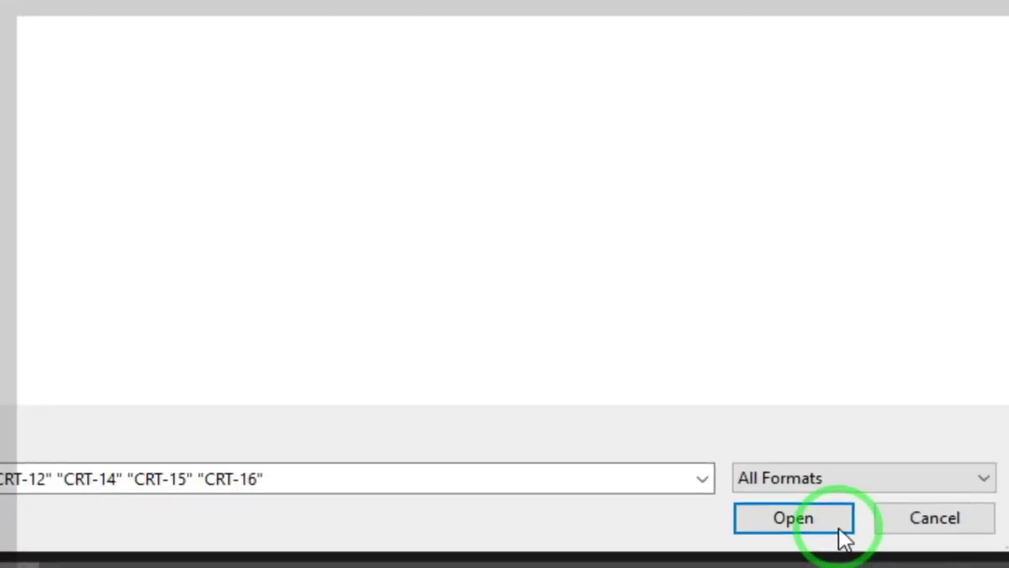
click(841, 530)
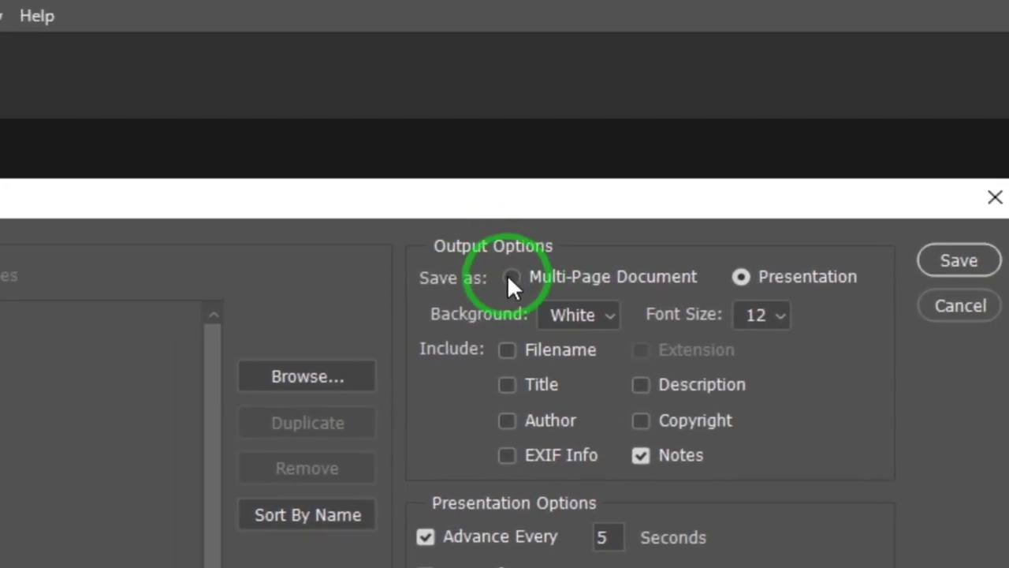
Step: Set Save As to Multi-Page Document and keep White as the background
click(510, 277)
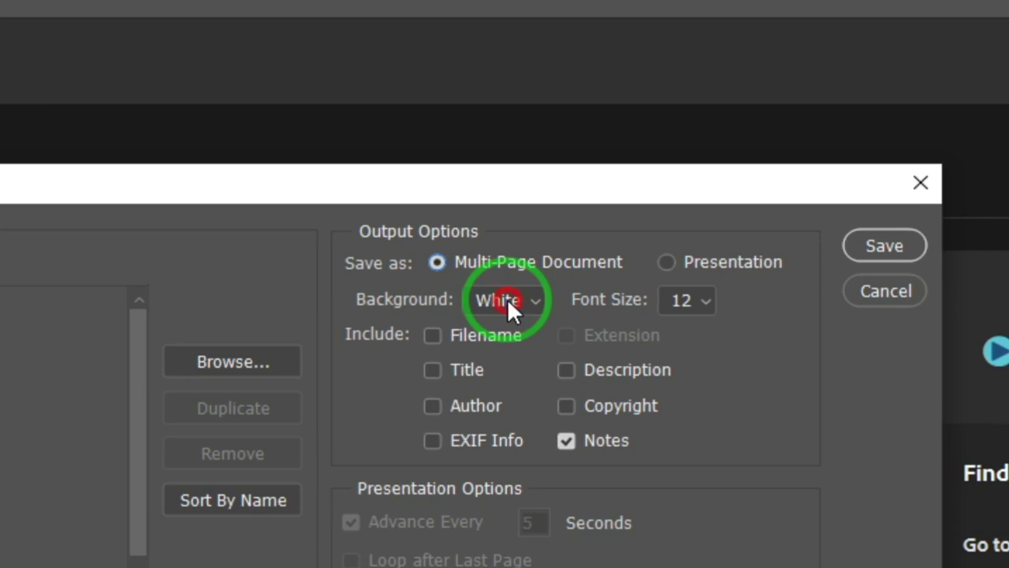
click(507, 299)
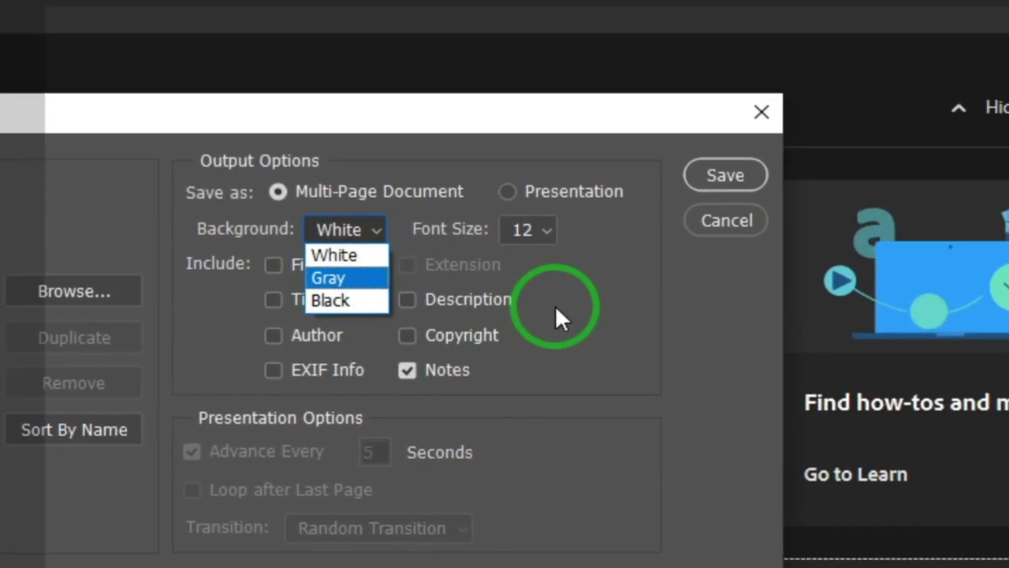
click(721, 340)
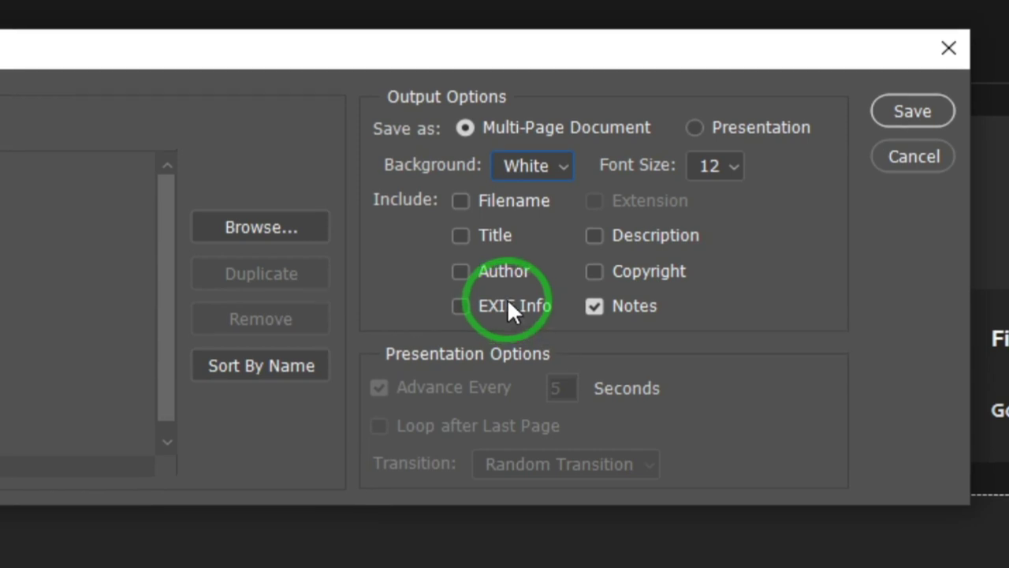
Step: Leave EXIF Info unchecked and set Save As back to Presentation
click(504, 301)
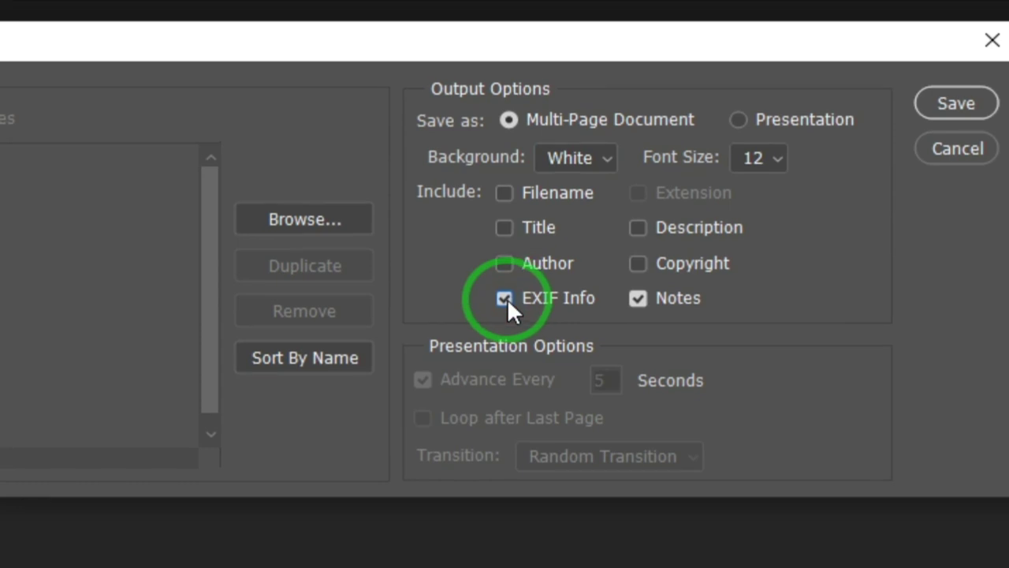
click(507, 300)
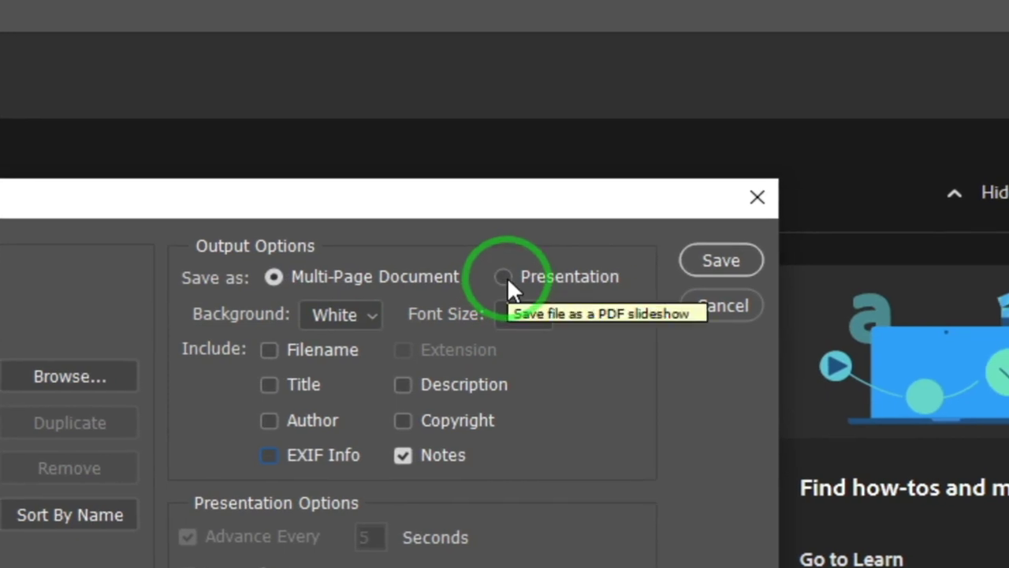
click(506, 276)
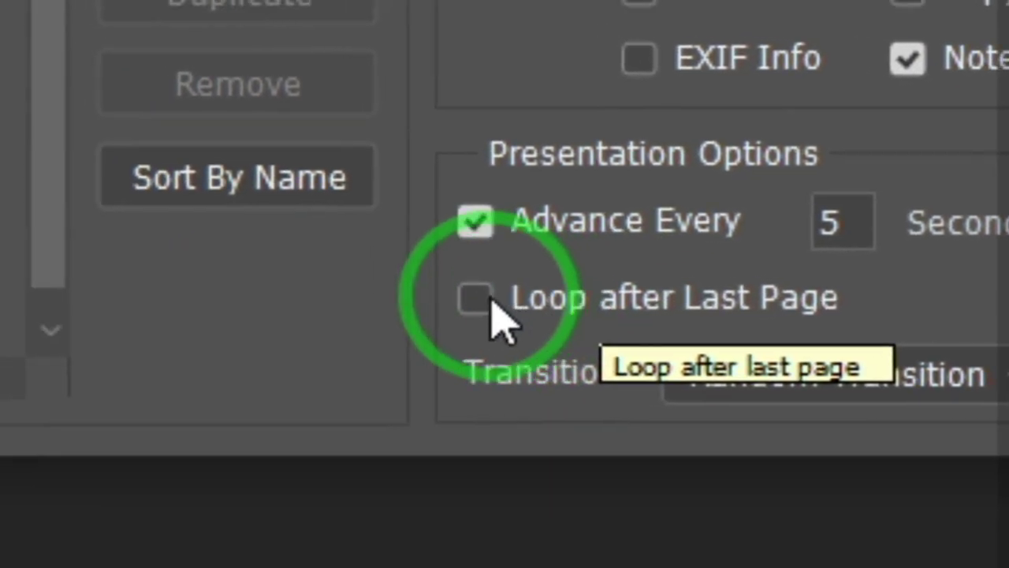
Step: Turn on Loop after Last Page and keep Random Transition between slides
click(502, 299)
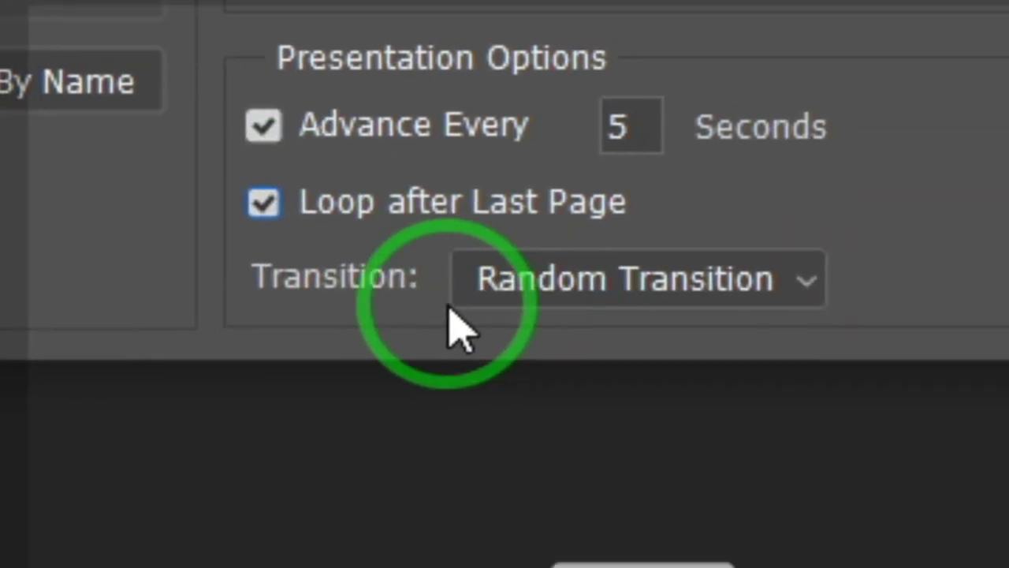
click(679, 273)
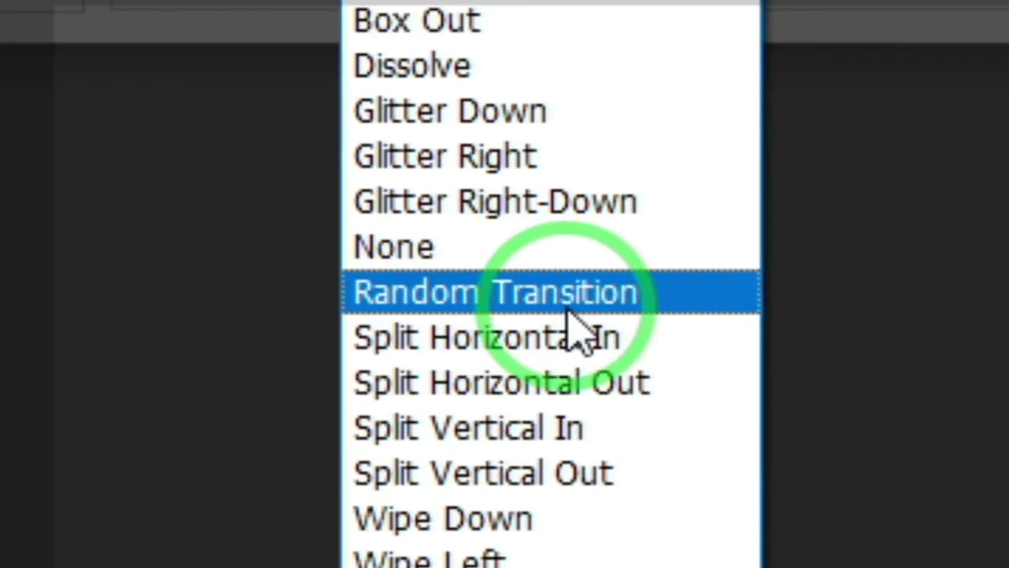
click(513, 303)
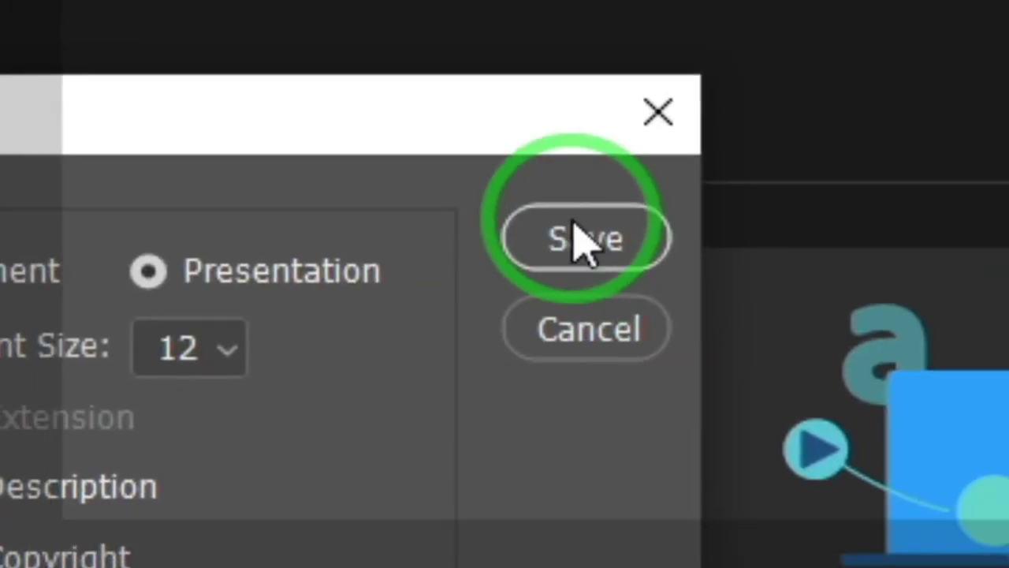
Step: Save the presentation PDF to the Desktop under the new name 'aaa'
click(581, 239)
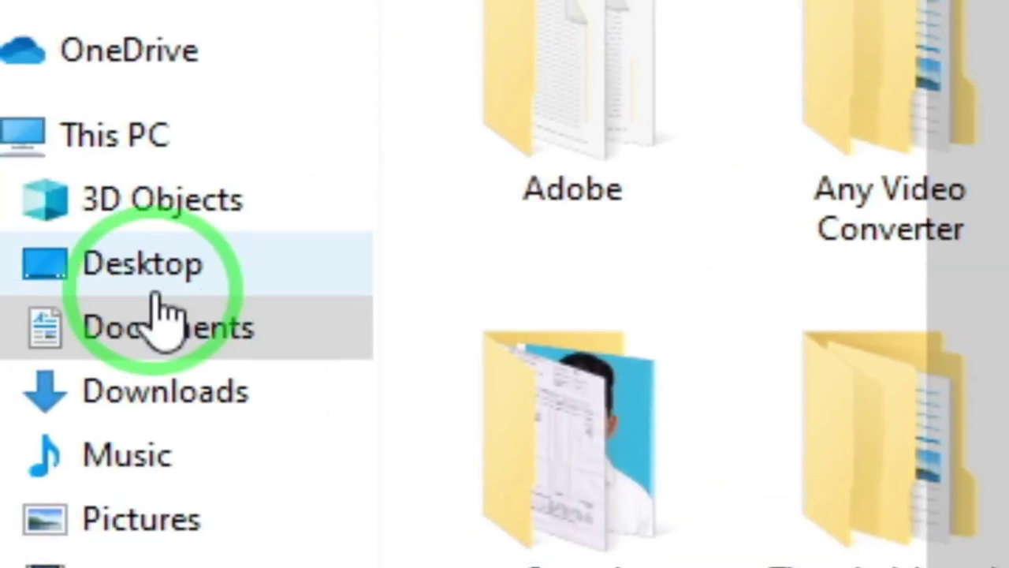
click(250, 311)
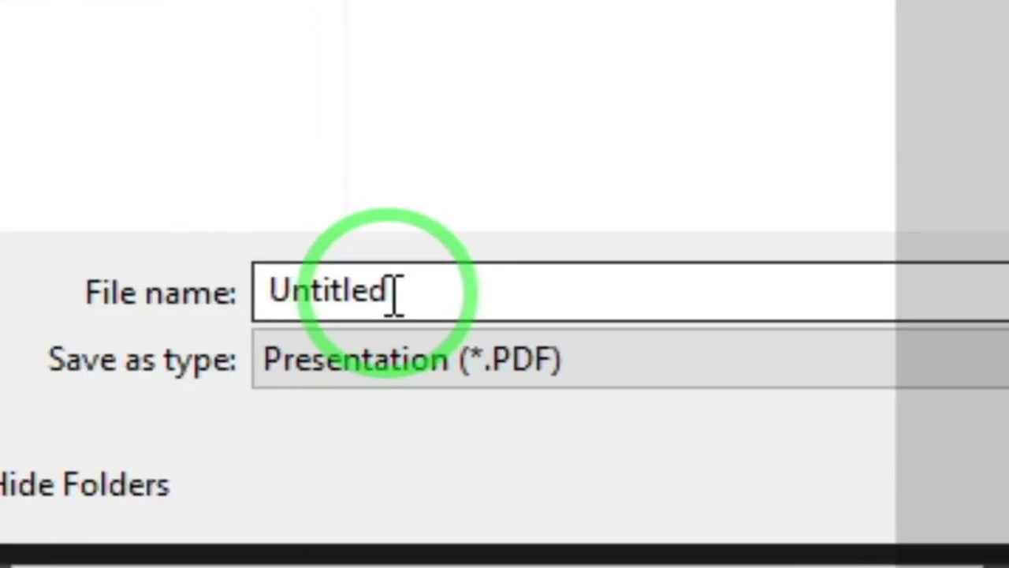
double_click(32, 416)
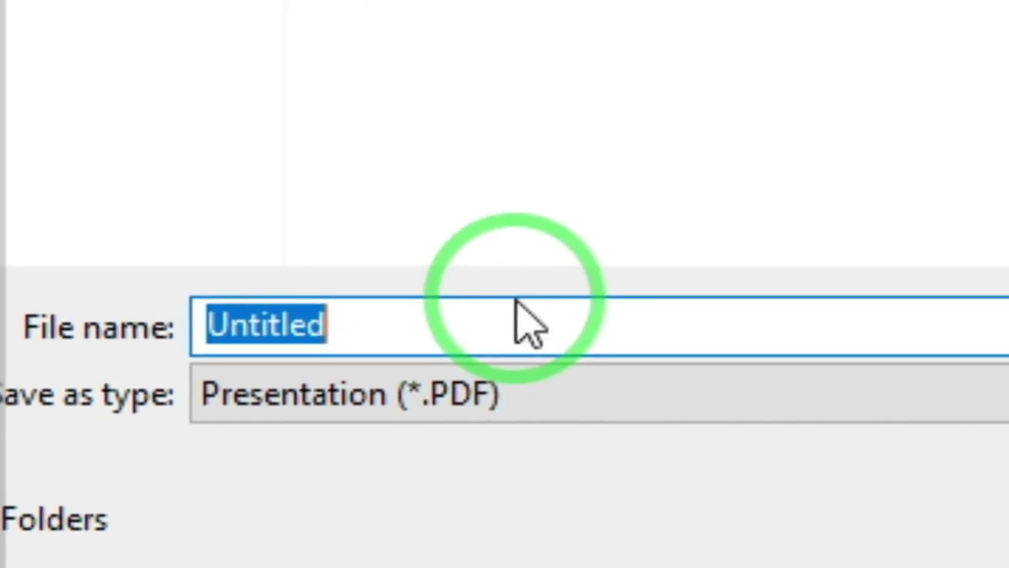
text(aa)
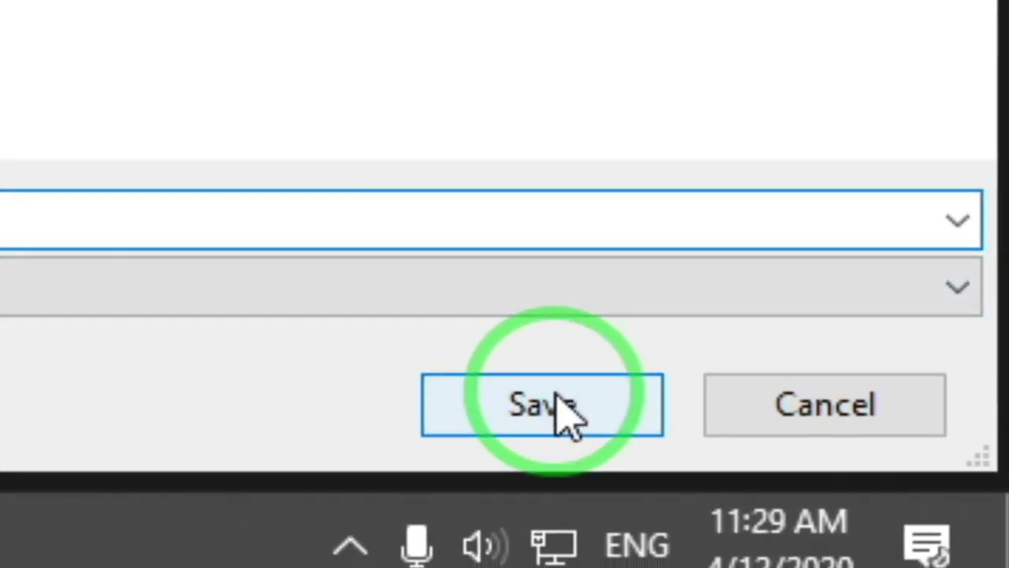
click(593, 414)
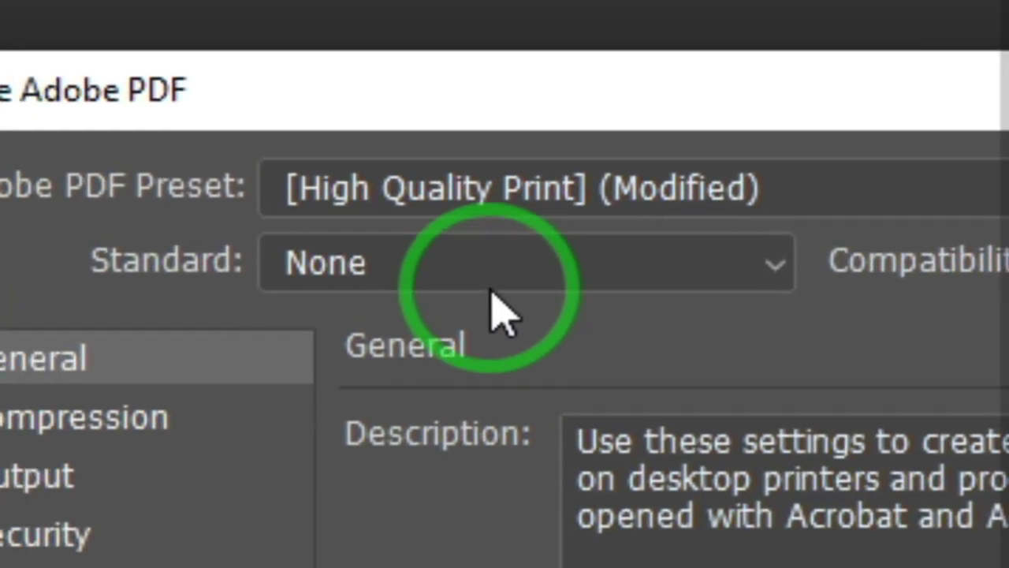
Step: Set the Adobe PDF preset to [Press Quality] (Modified)
click(801, 196)
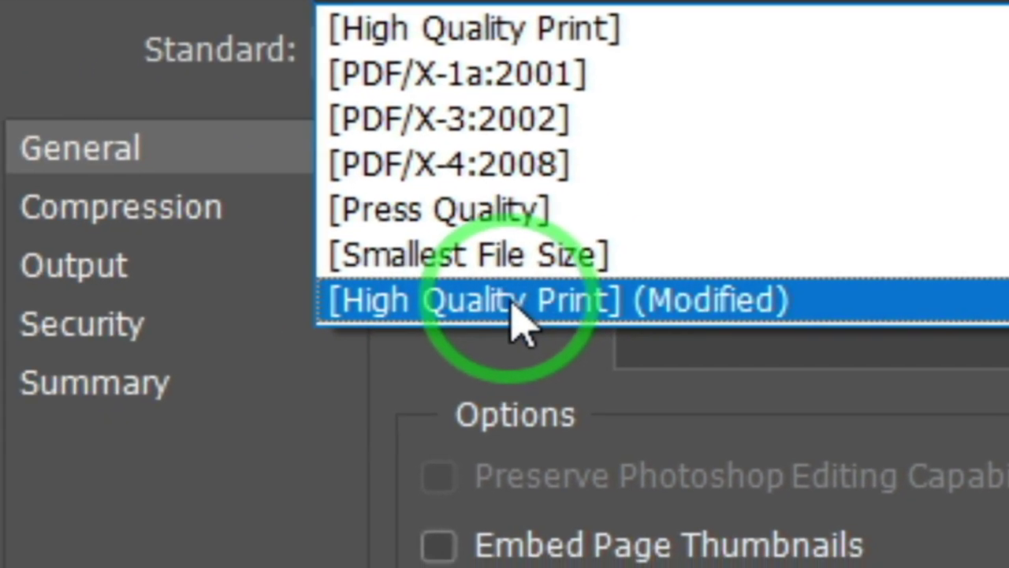
click(528, 385)
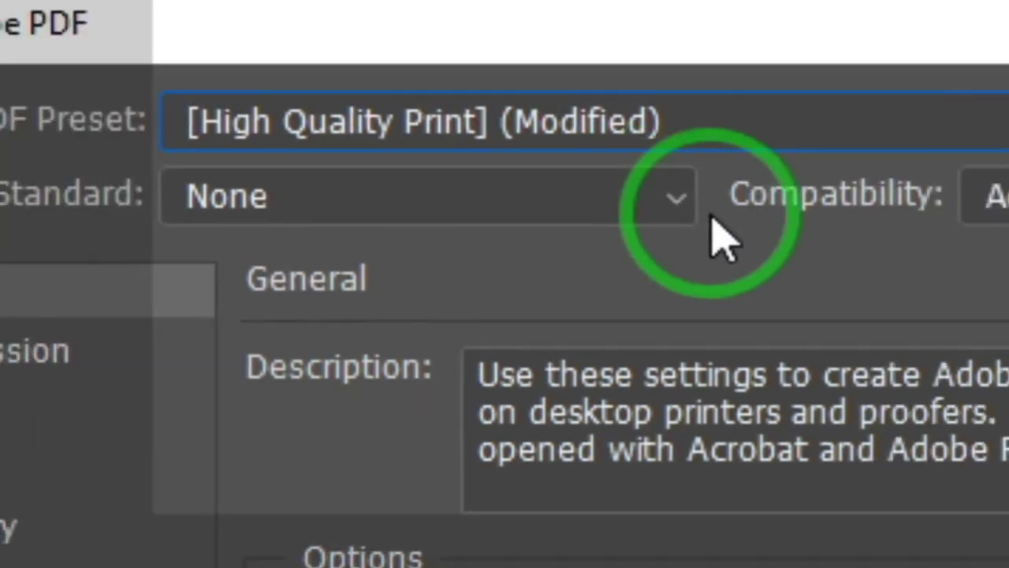
click(669, 3)
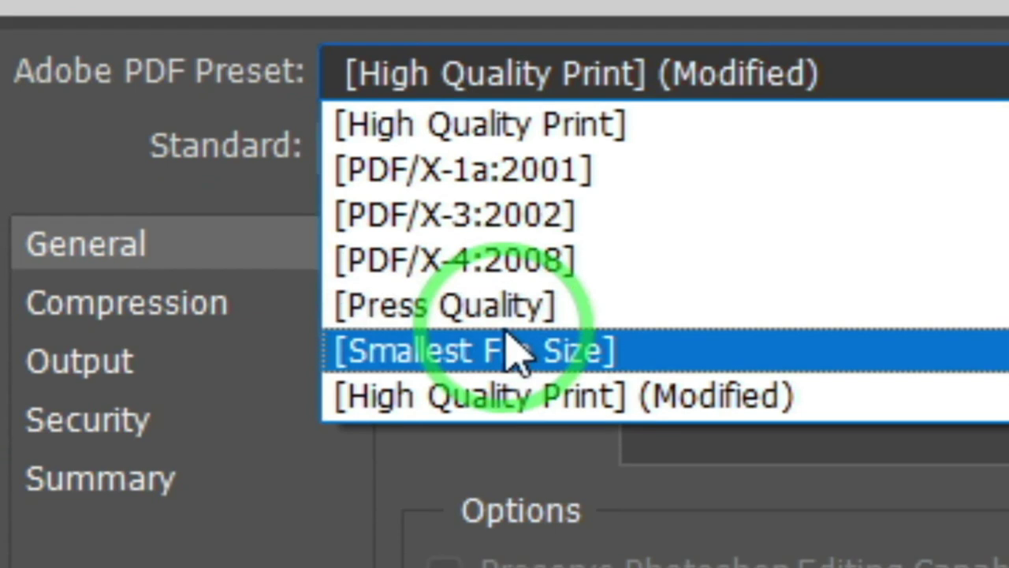
click(508, 315)
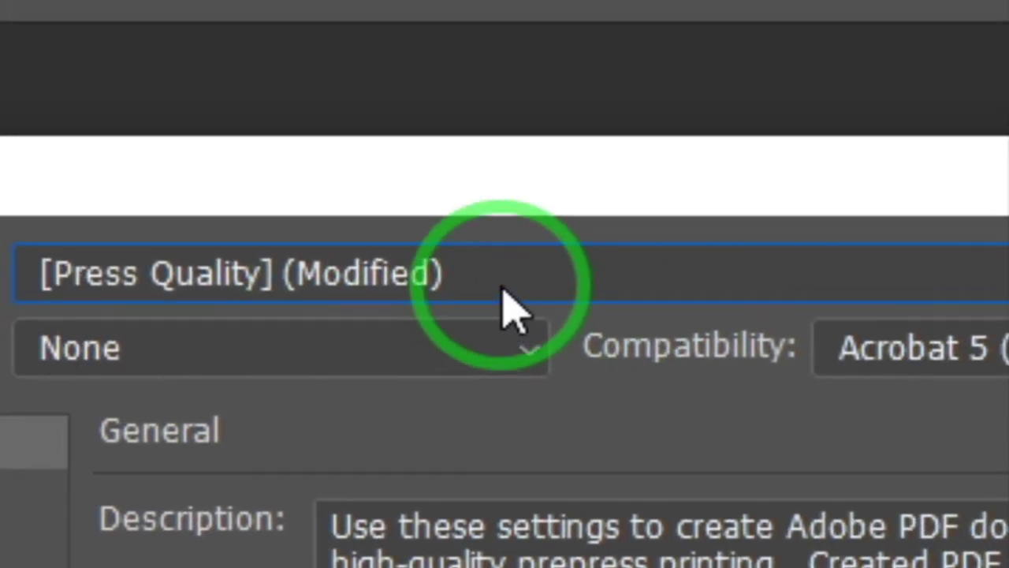
click(511, 309)
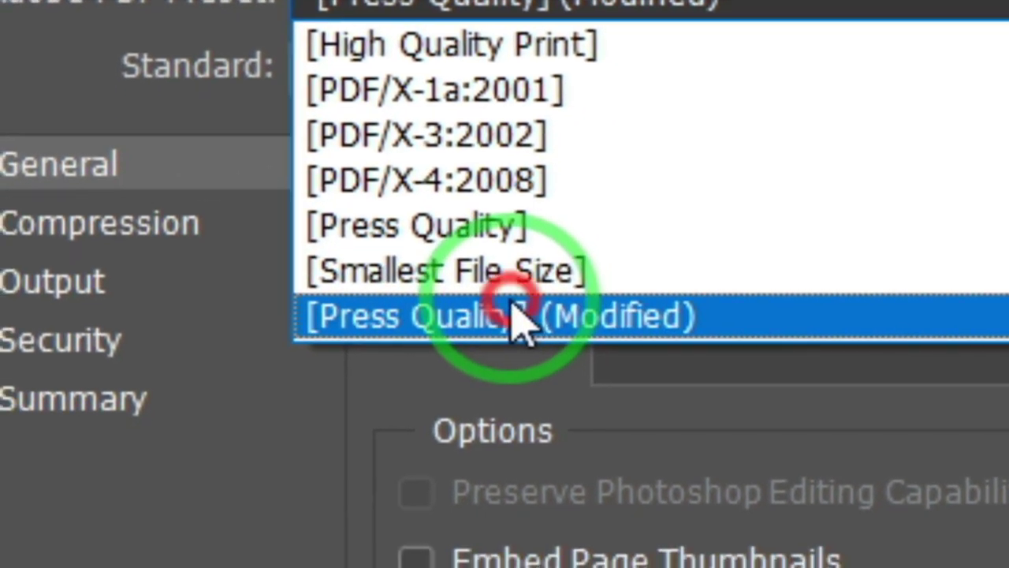
click(513, 303)
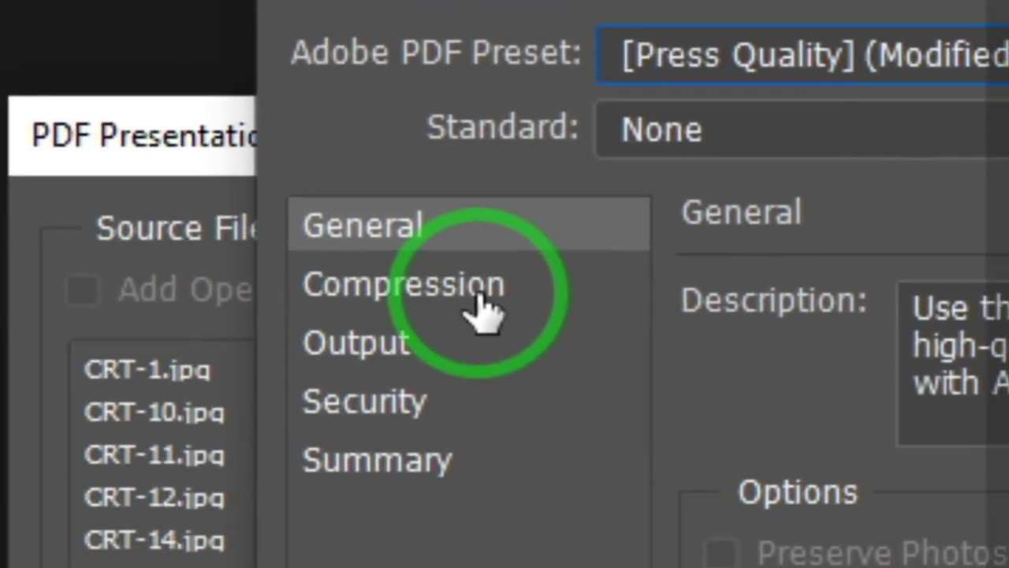
Step: Set the JPEG compression image quality to Minimum and bring up the PDF Security settings
click(237, 267)
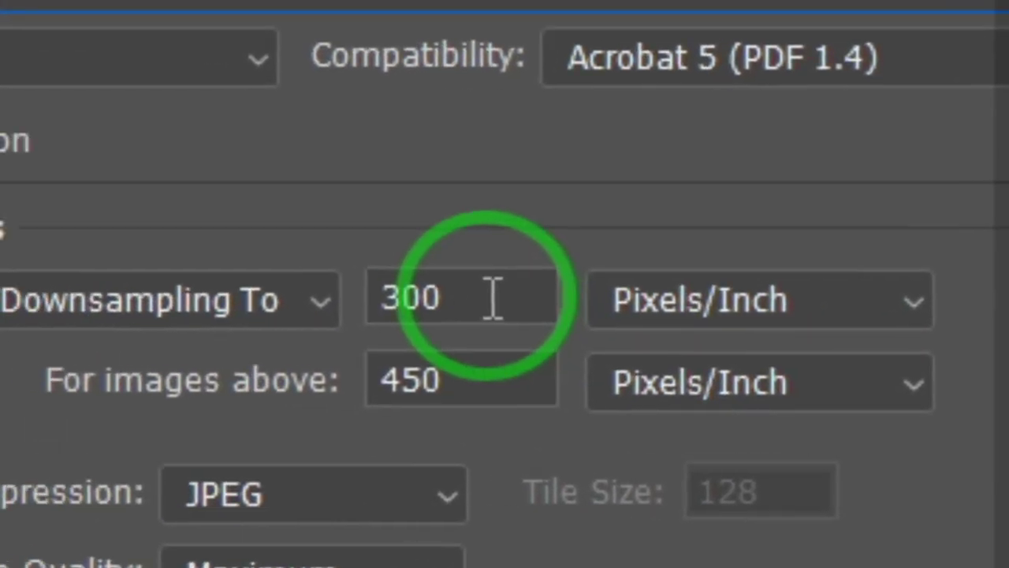
double_click(372, 298)
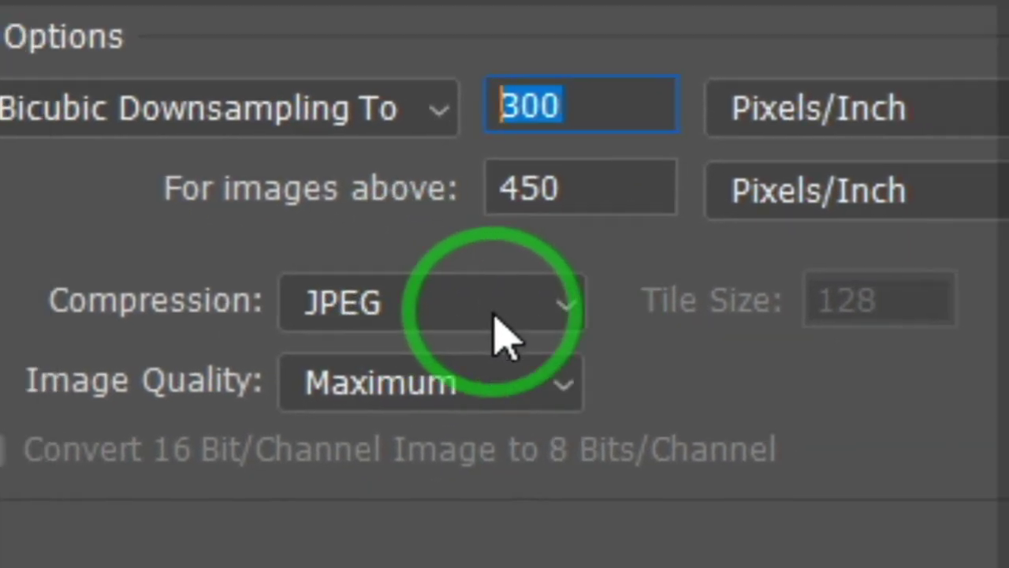
click(498, 420)
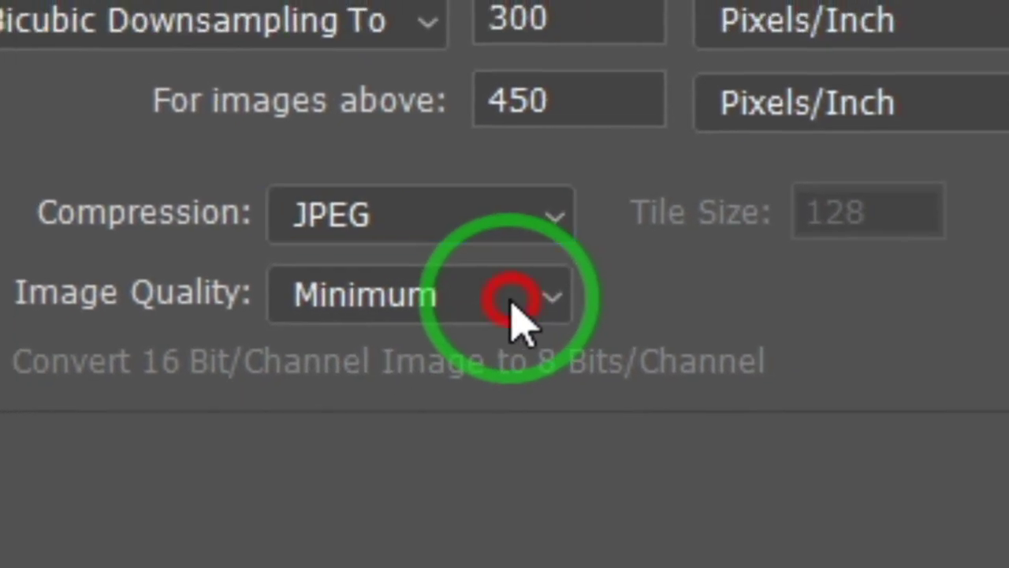
click(512, 304)
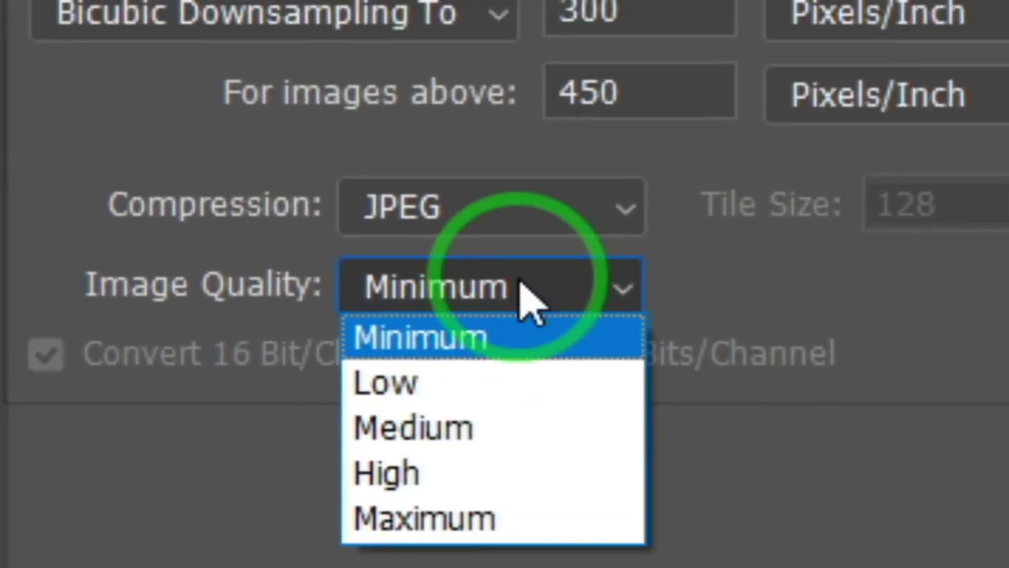
click(548, 107)
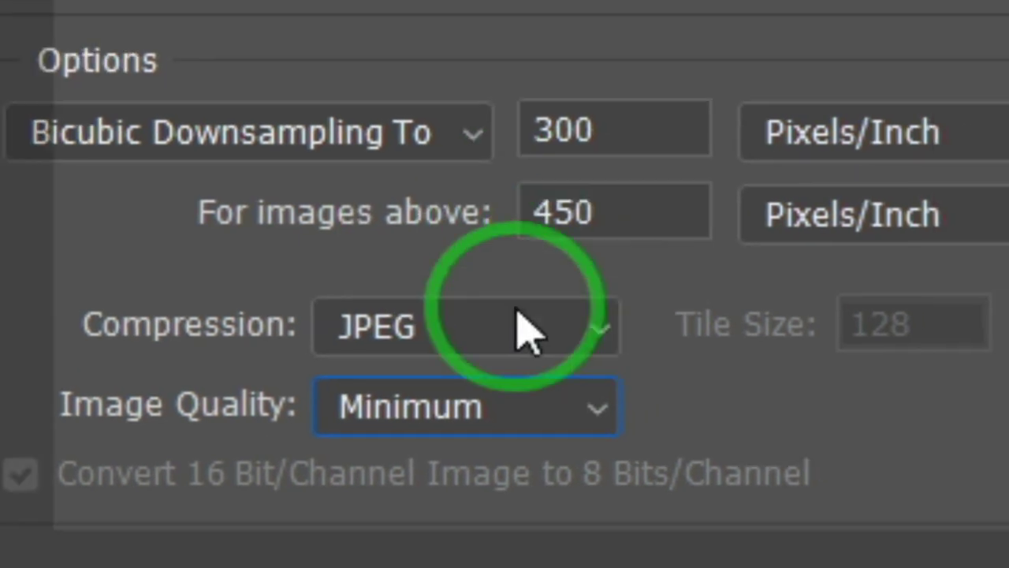
click(129, 184)
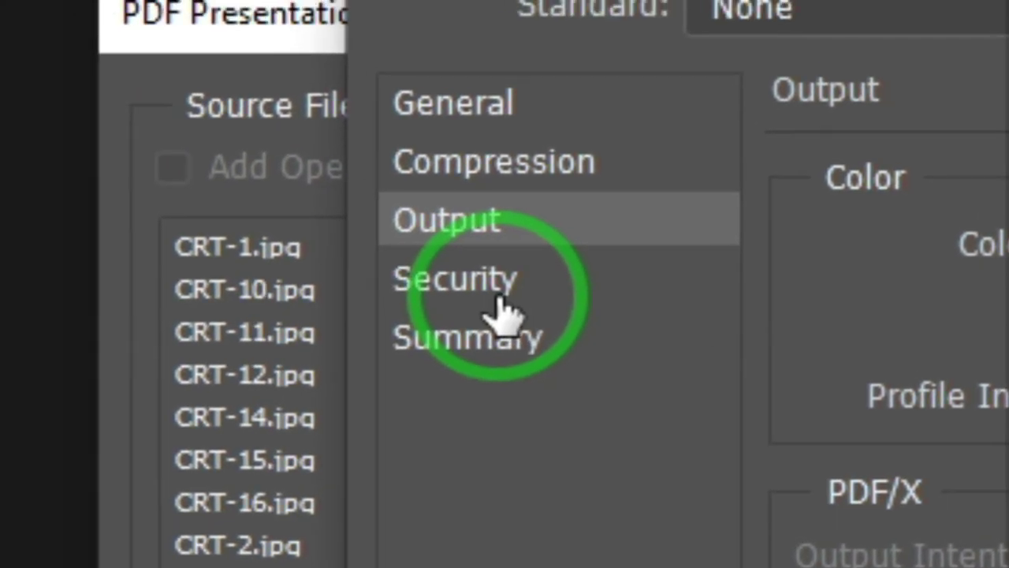
click(306, 228)
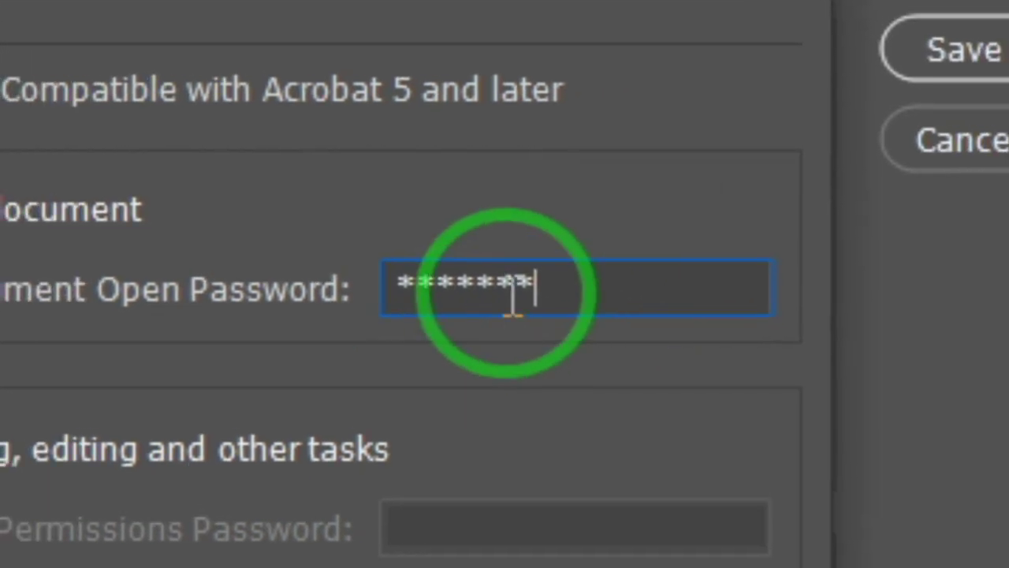
Step: Enter the open password and enable permission restrictions, with Printing and Changes Allowed at None
drag(557, 295, 337, 299)
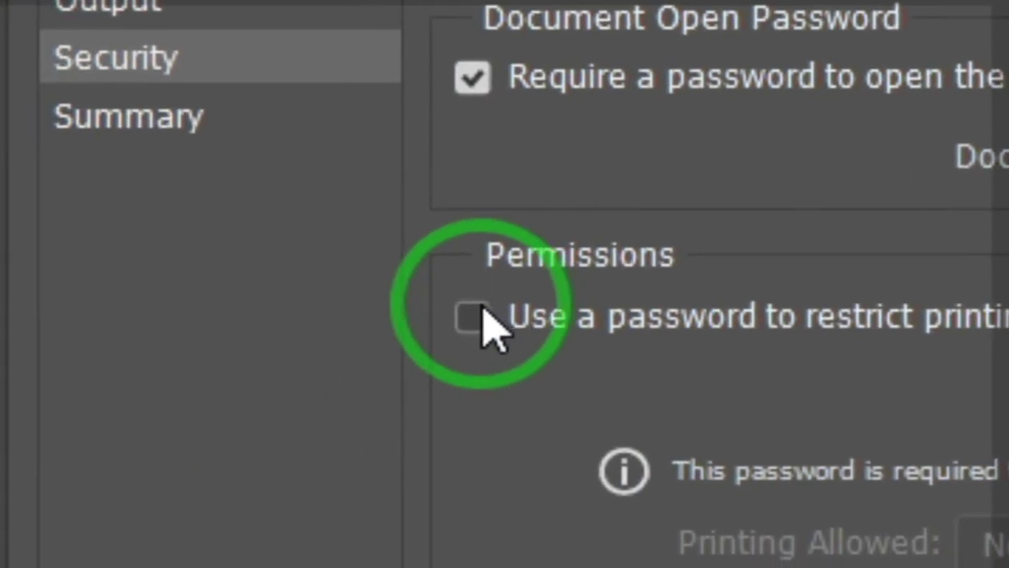
click(139, 367)
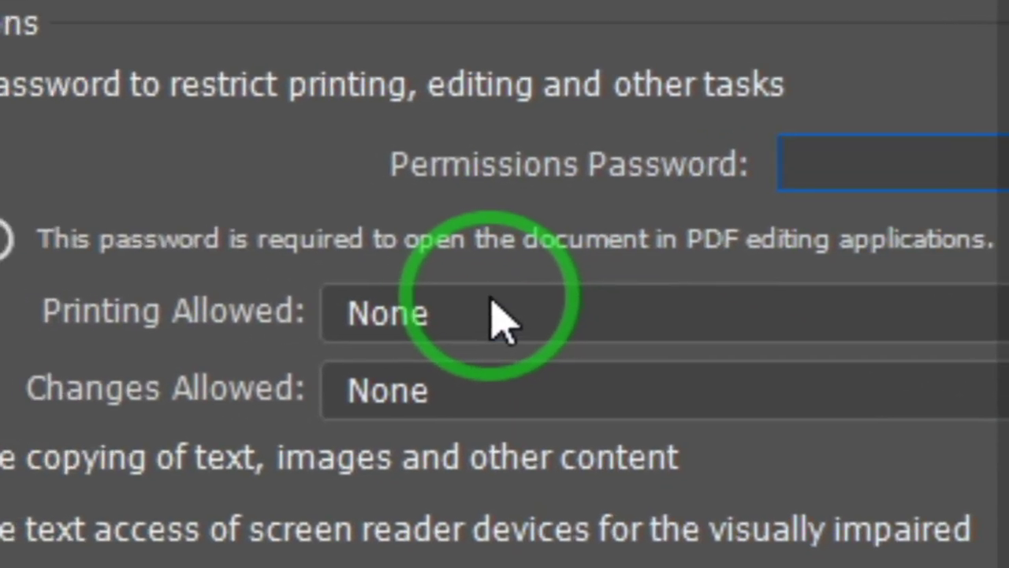
click(314, 300)
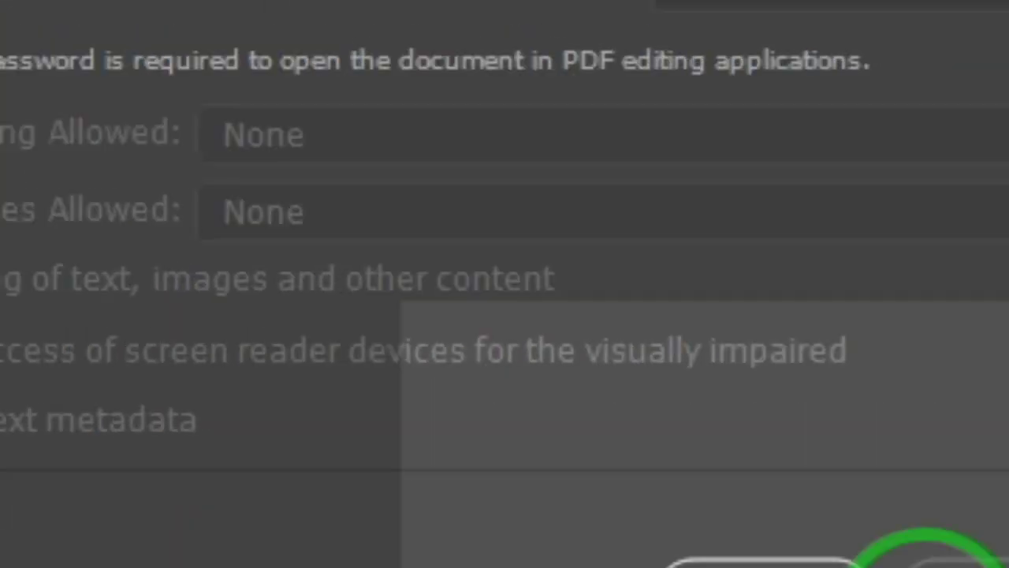
Step: Save the PDF and confirm its document open password
click(513, 316)
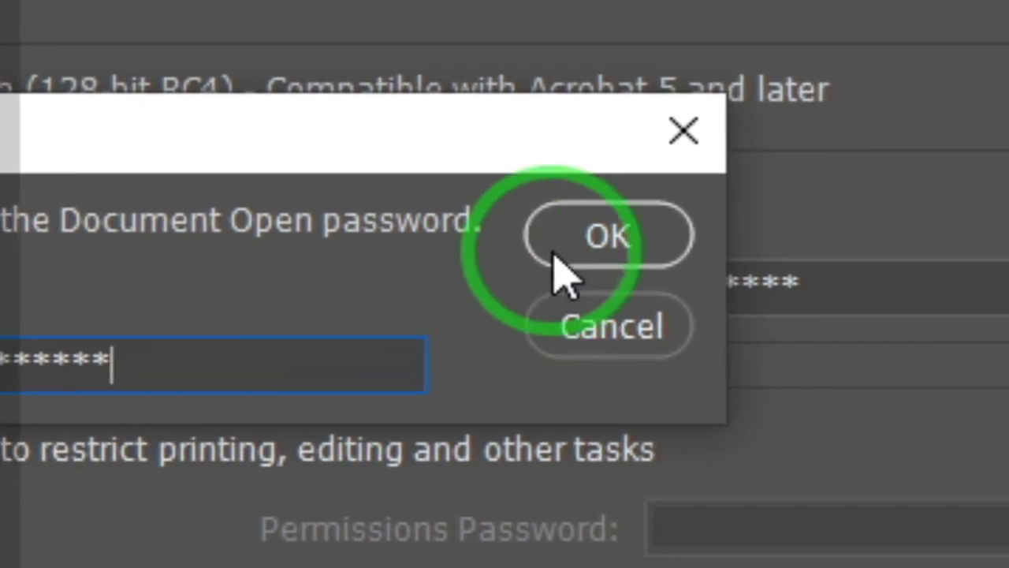
click(797, 150)
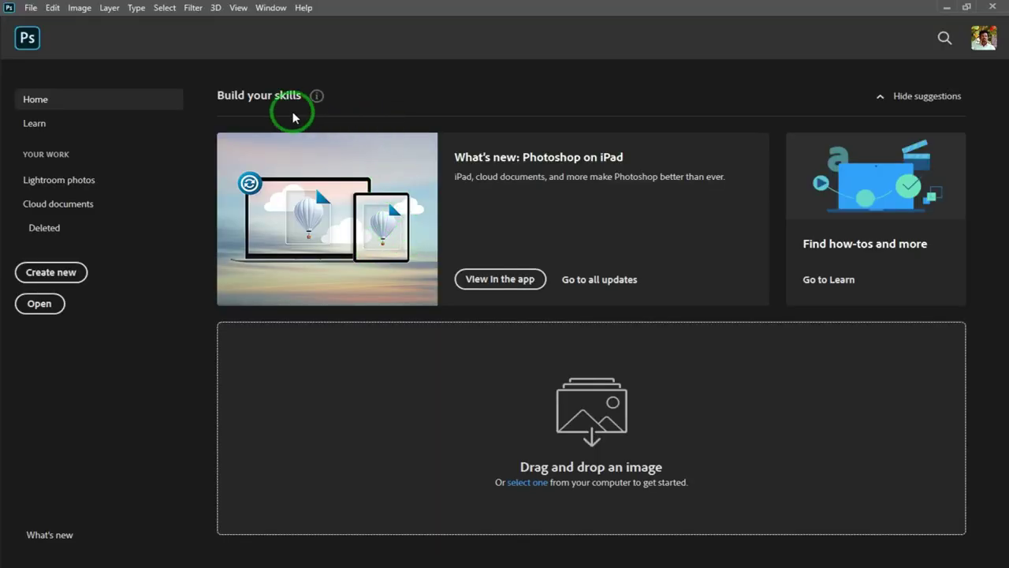
Step: Minimize Photoshop and the image folder, then open aaa.pdf from the desktop
click(949, 6)
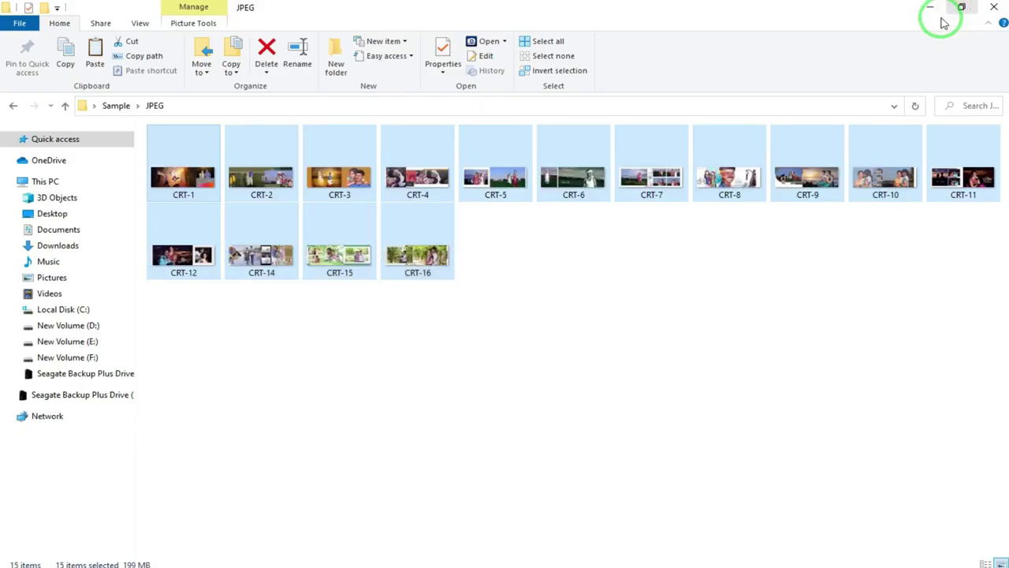
click(832, 293)
click(931, 7)
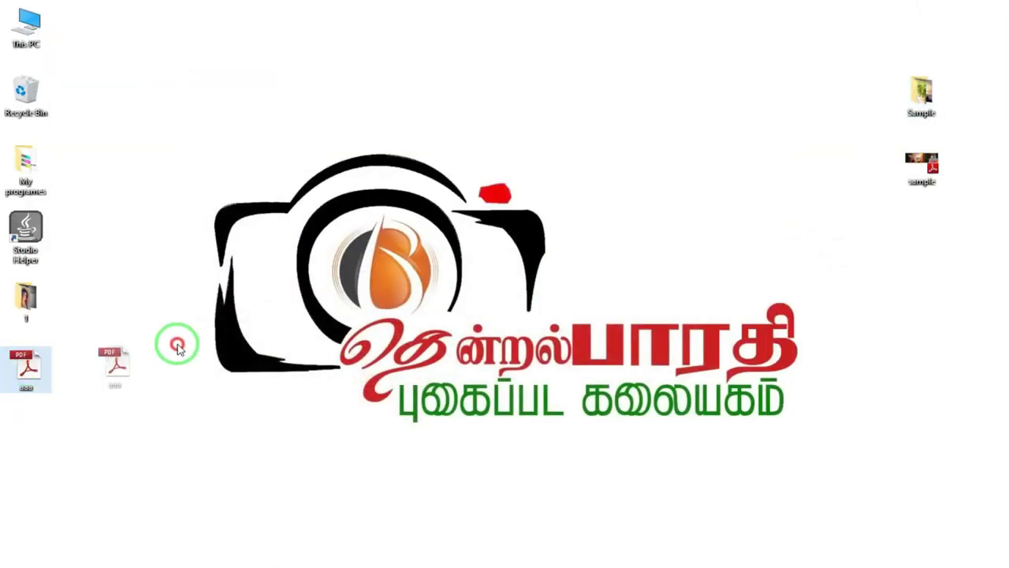
drag(614, 63, 607, 97)
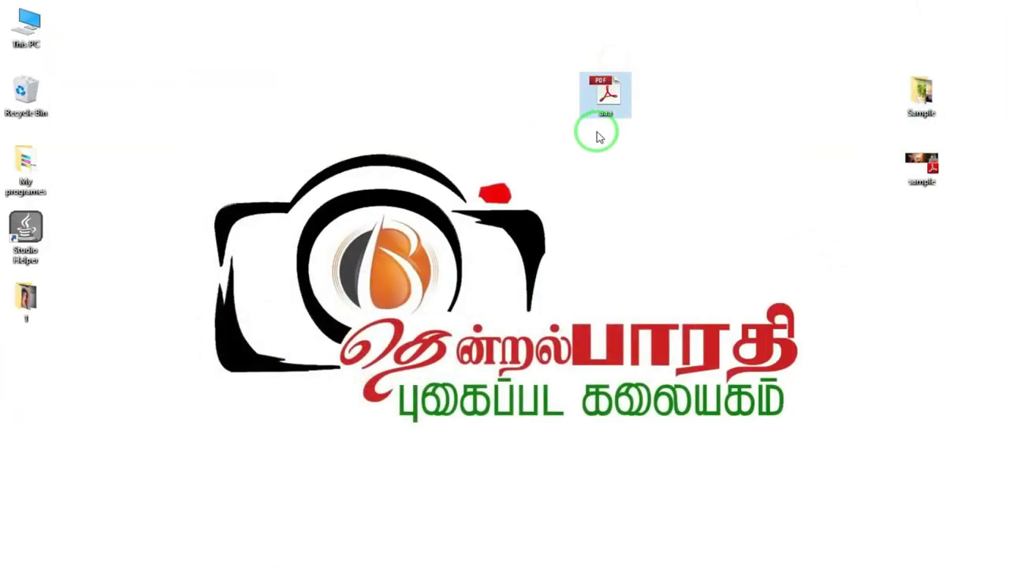
click(618, 96)
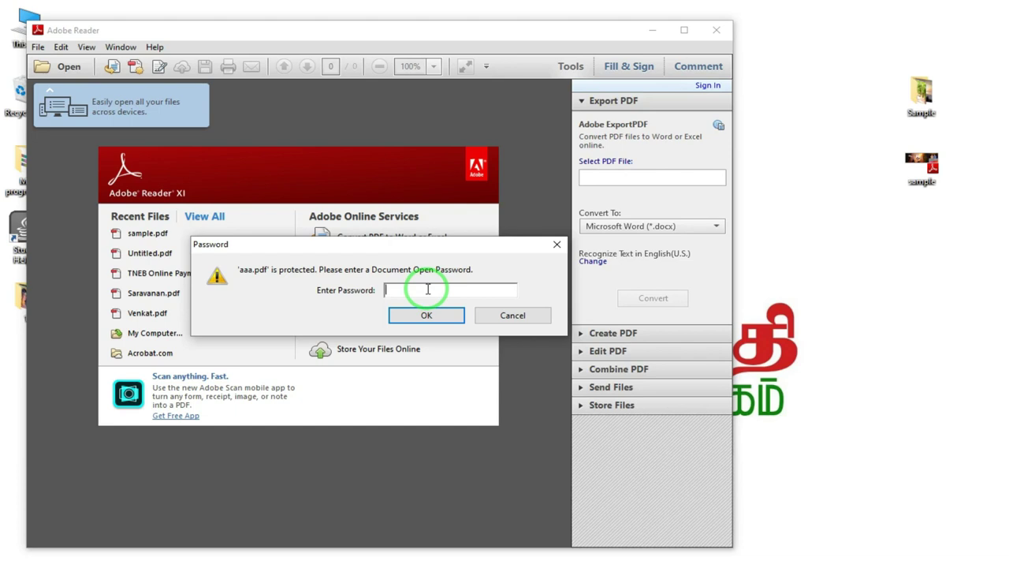
Step: Enter the document password and accept full-screen viewing in Adobe Reader
text(1)
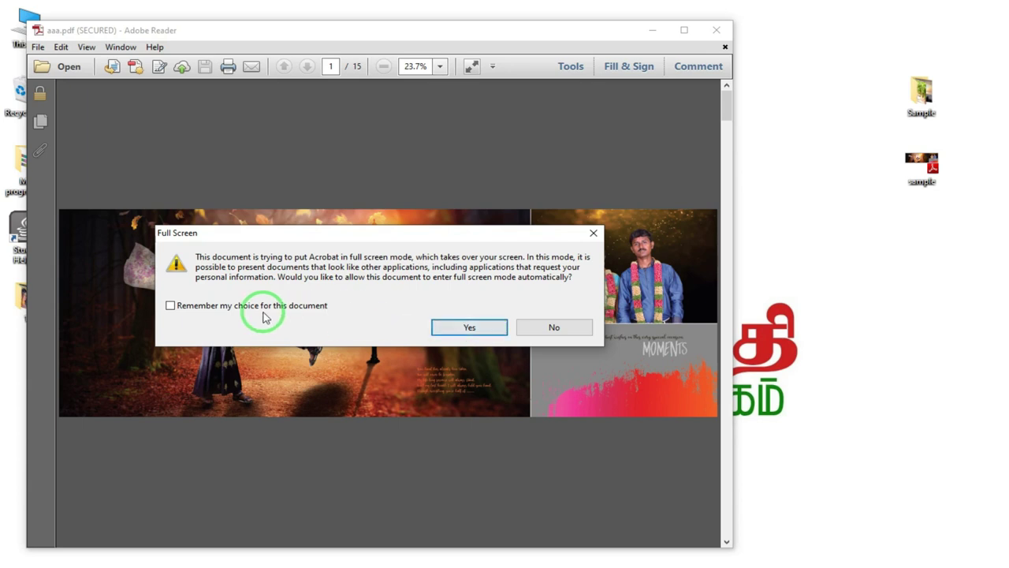
click(492, 334)
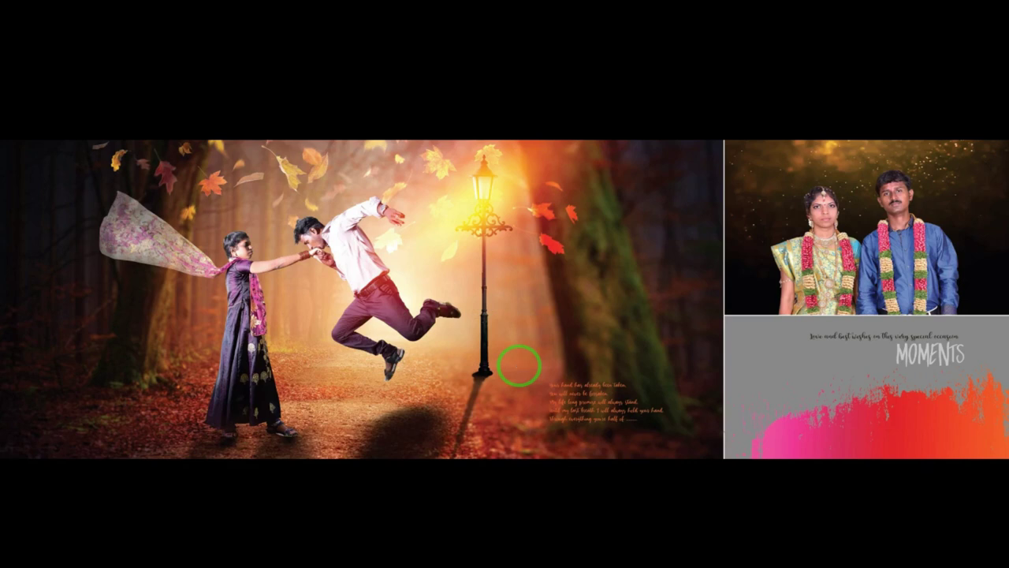
Step: Advance three spreads, go back one, then exit full-screen mode
key(Right)
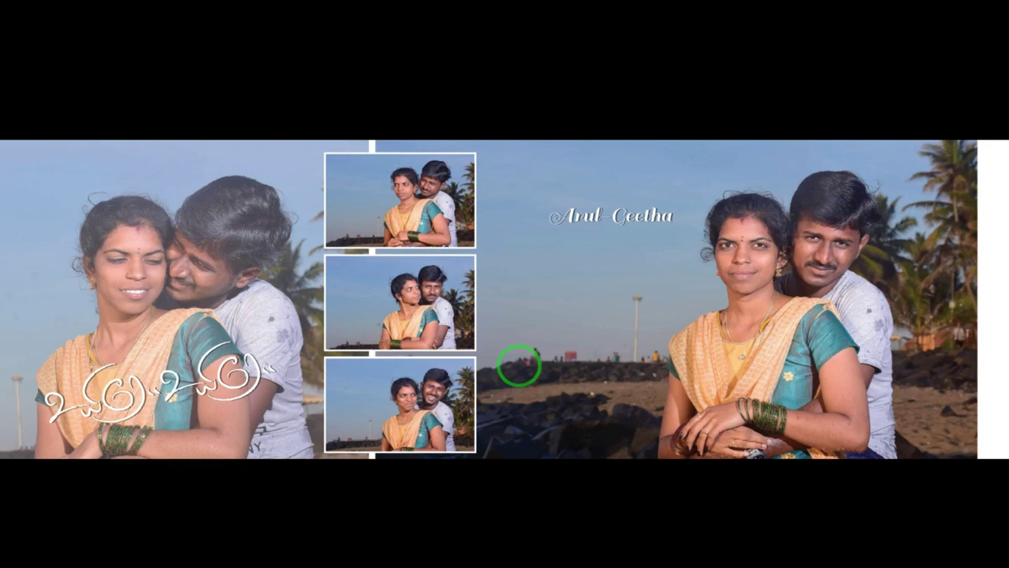
key(Right)
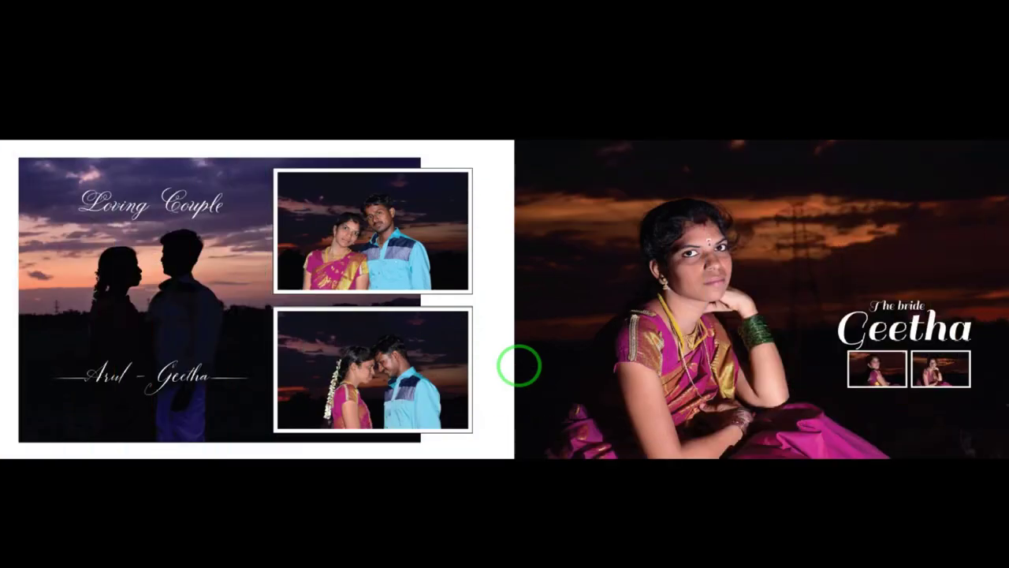
key(Right)
key(Right)
key(Right)
key(Right)
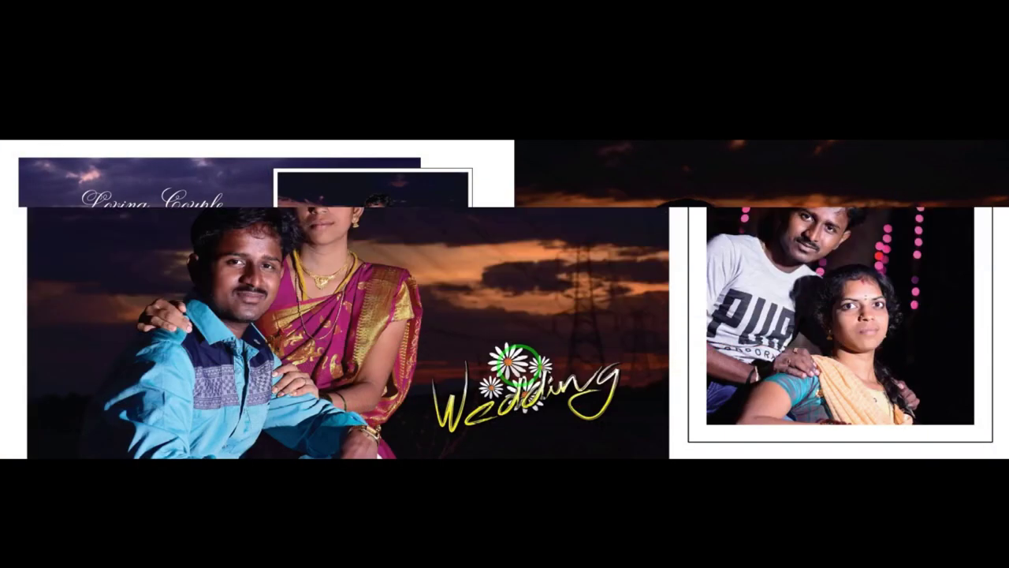
key(Left)
key(Left)
key(Left)
key(Left)
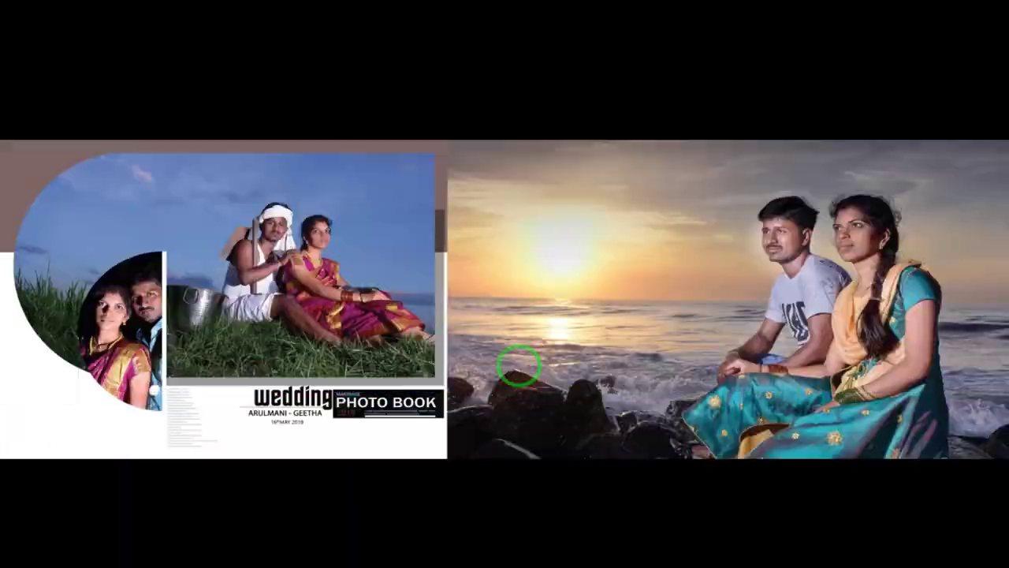
key(Escape)
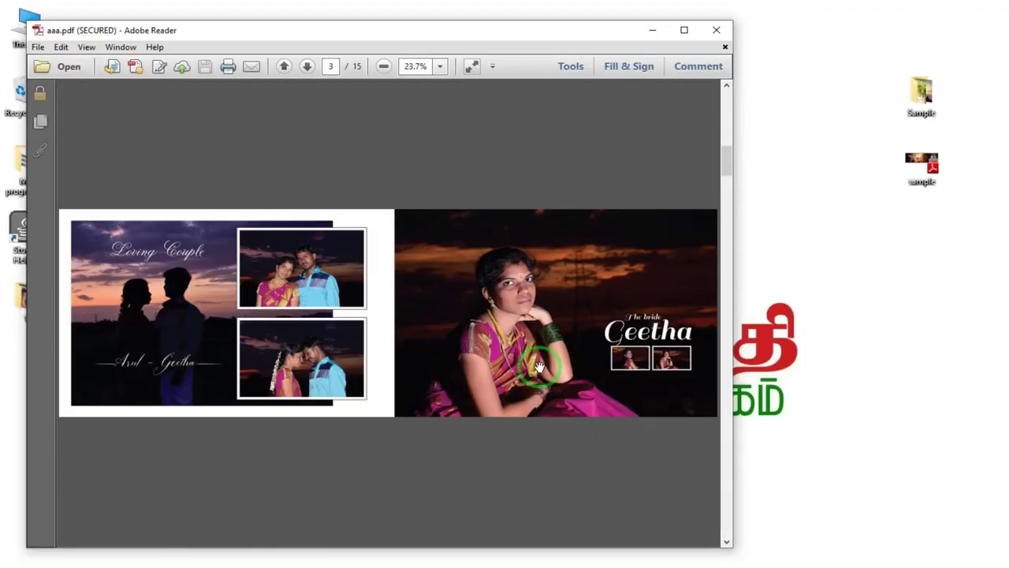